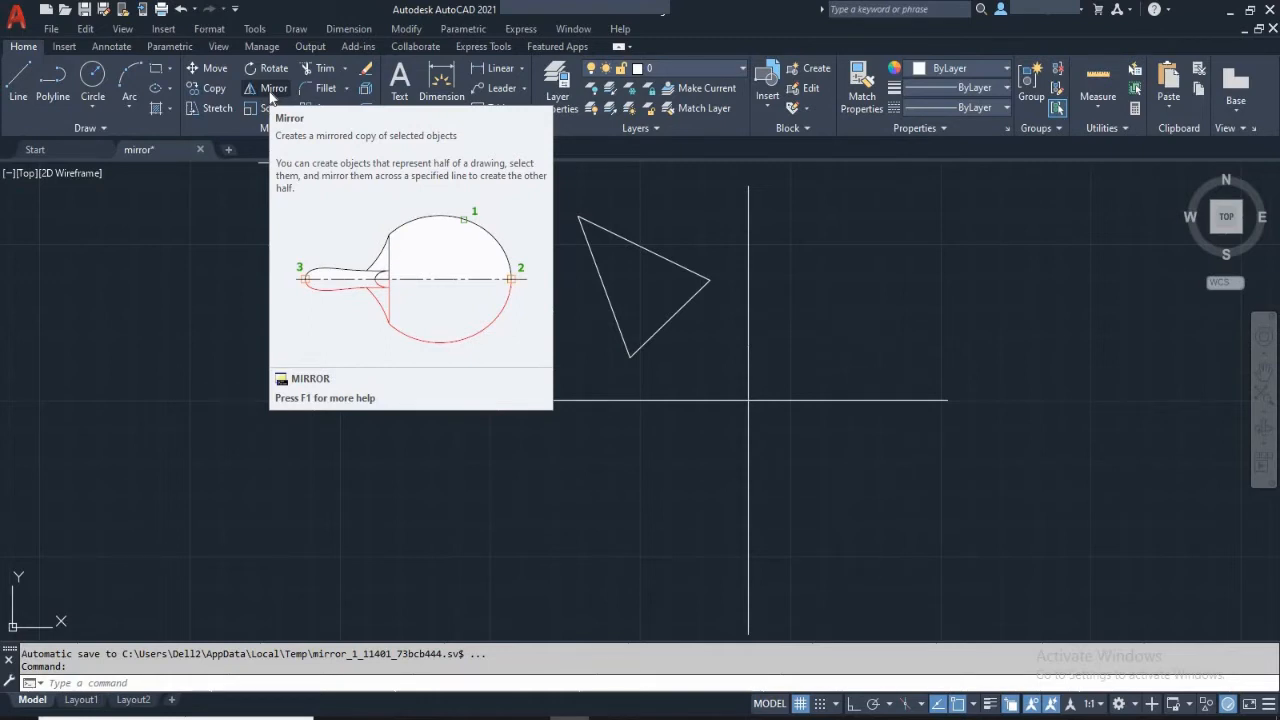
# Step: Mirror the triangle across the vertical line, keeping the source triangle
pyautogui.moveTo(891, 310)
pyautogui.mouseDown(button='middle')
pyautogui.moveTo(757, 324)
pyautogui.moveTo(734, 312)
pyautogui.mouseUp(button='middle')
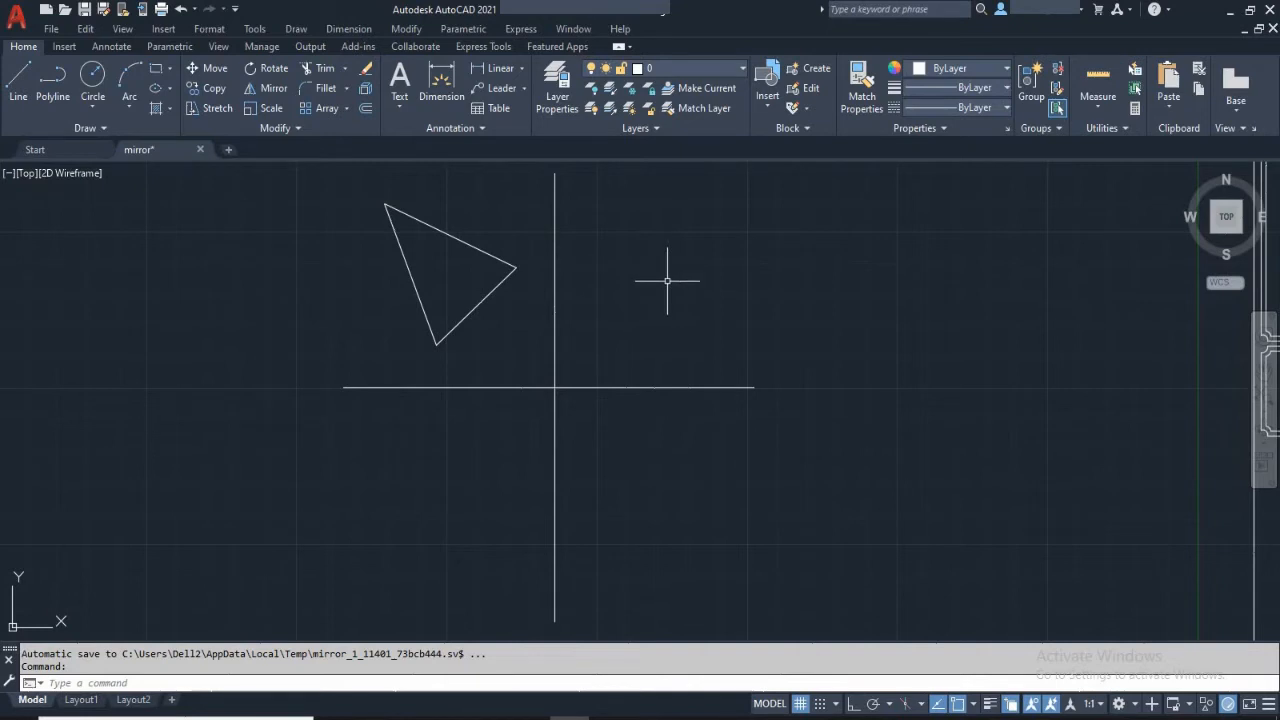
pyautogui.write('MI')
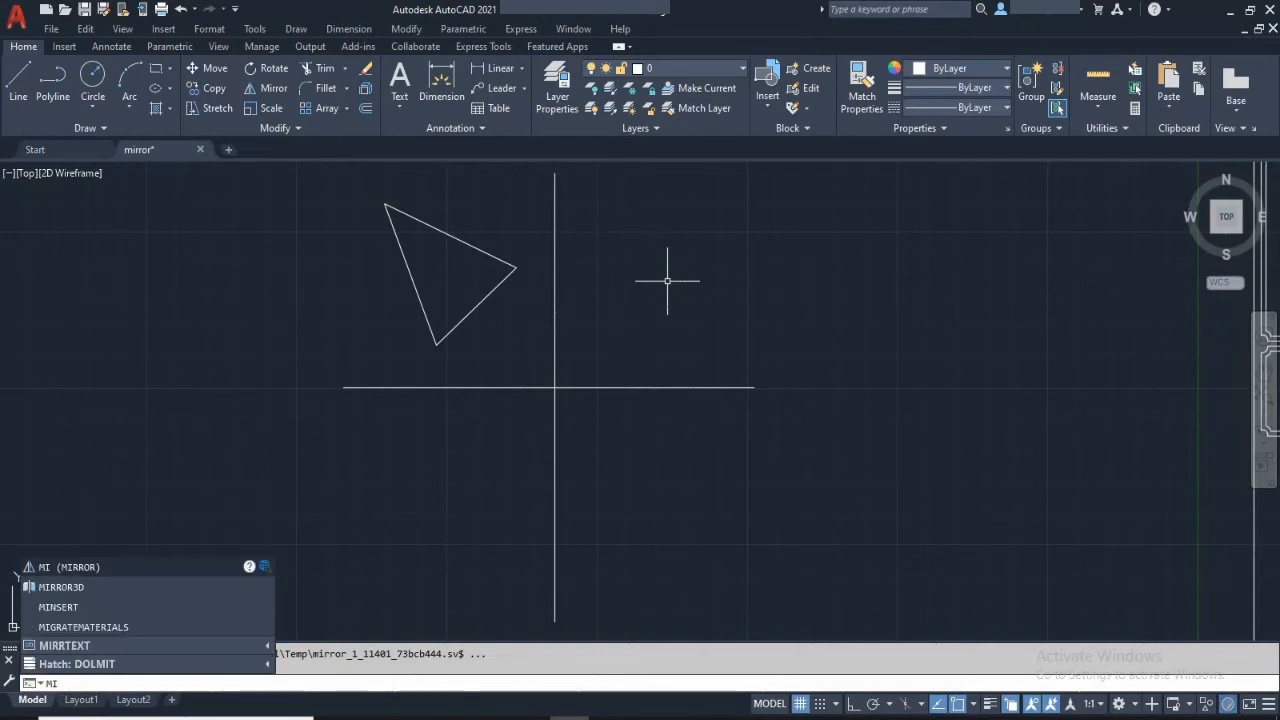
pyautogui.click(89, 566)
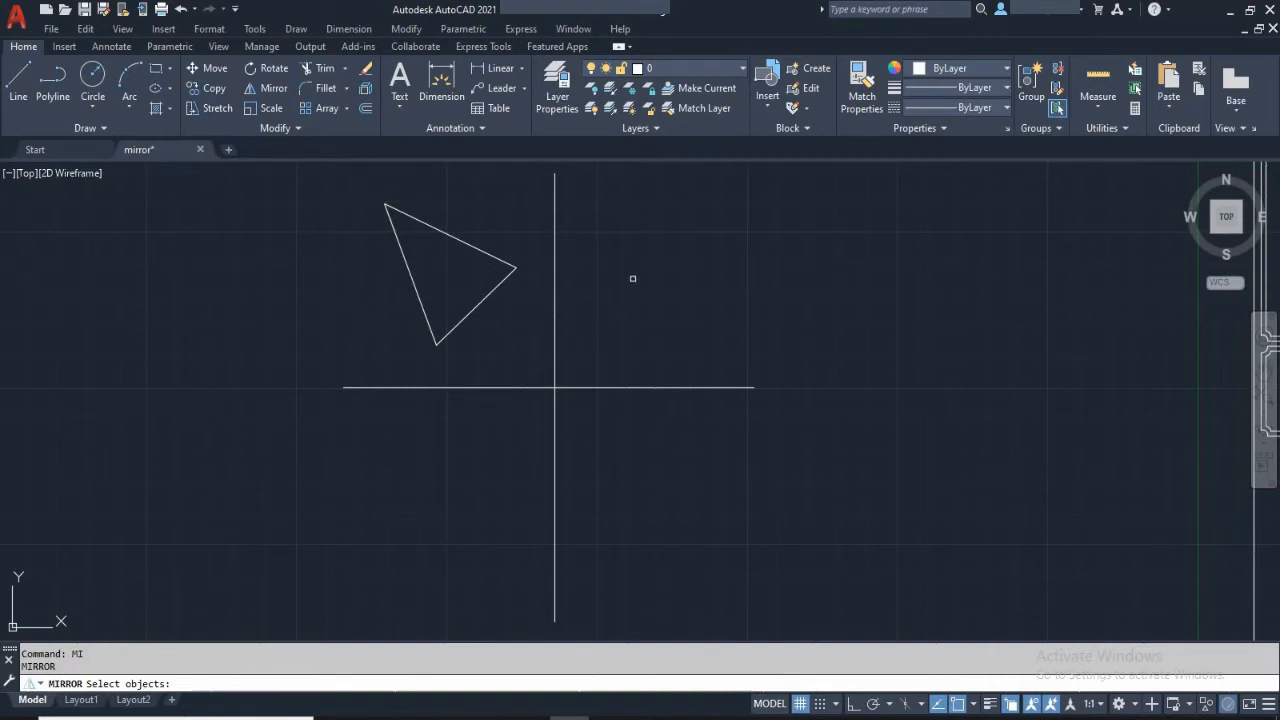
pyautogui.click(512, 337)
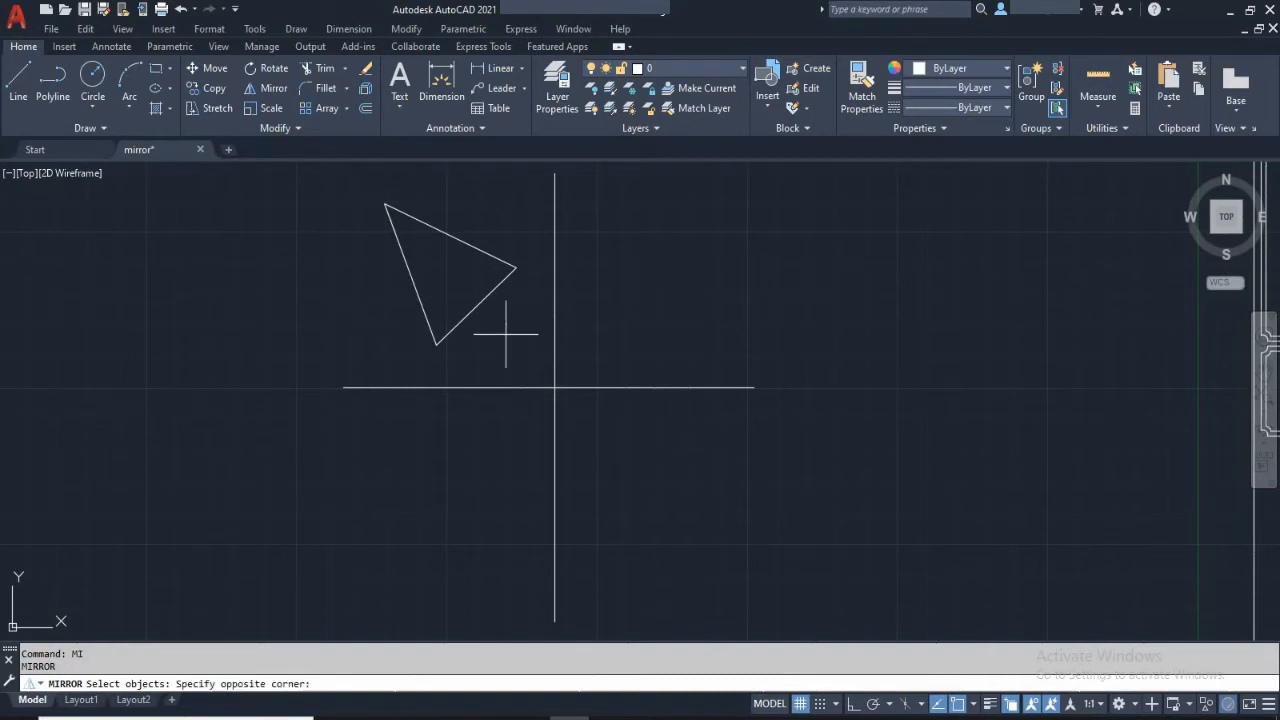
pyautogui.click(397, 218)
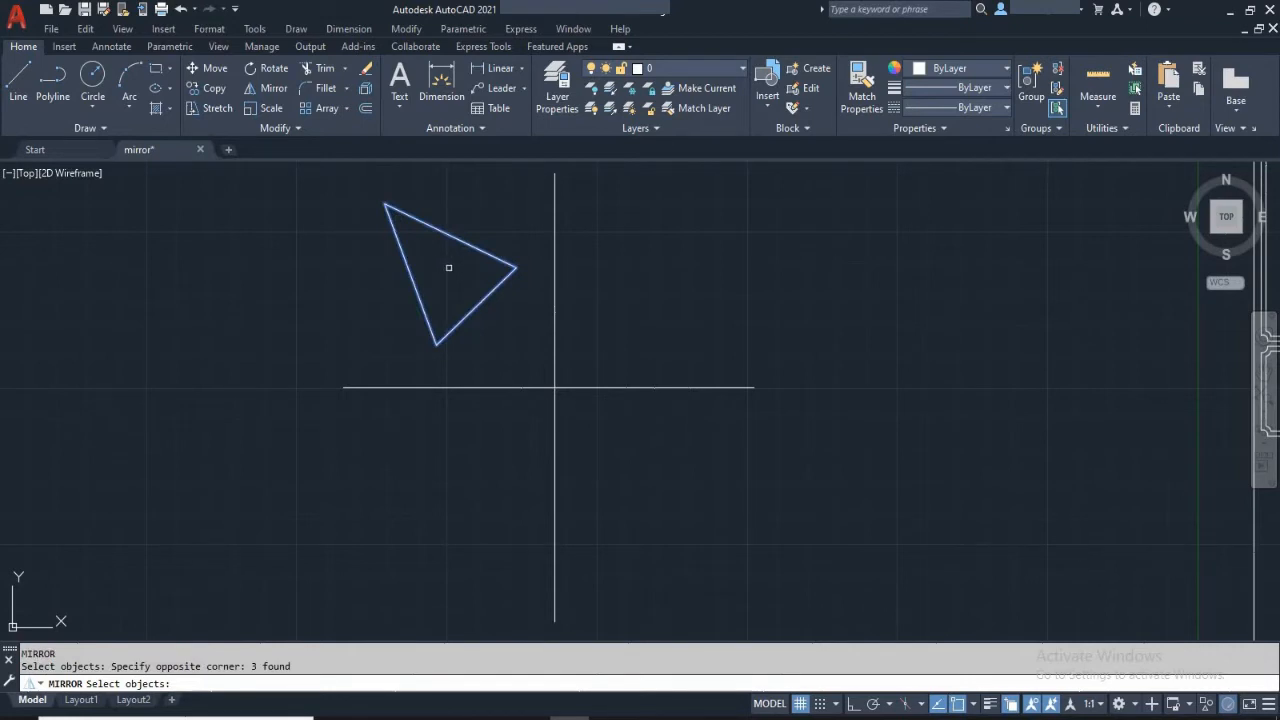
pyautogui.press('Return')
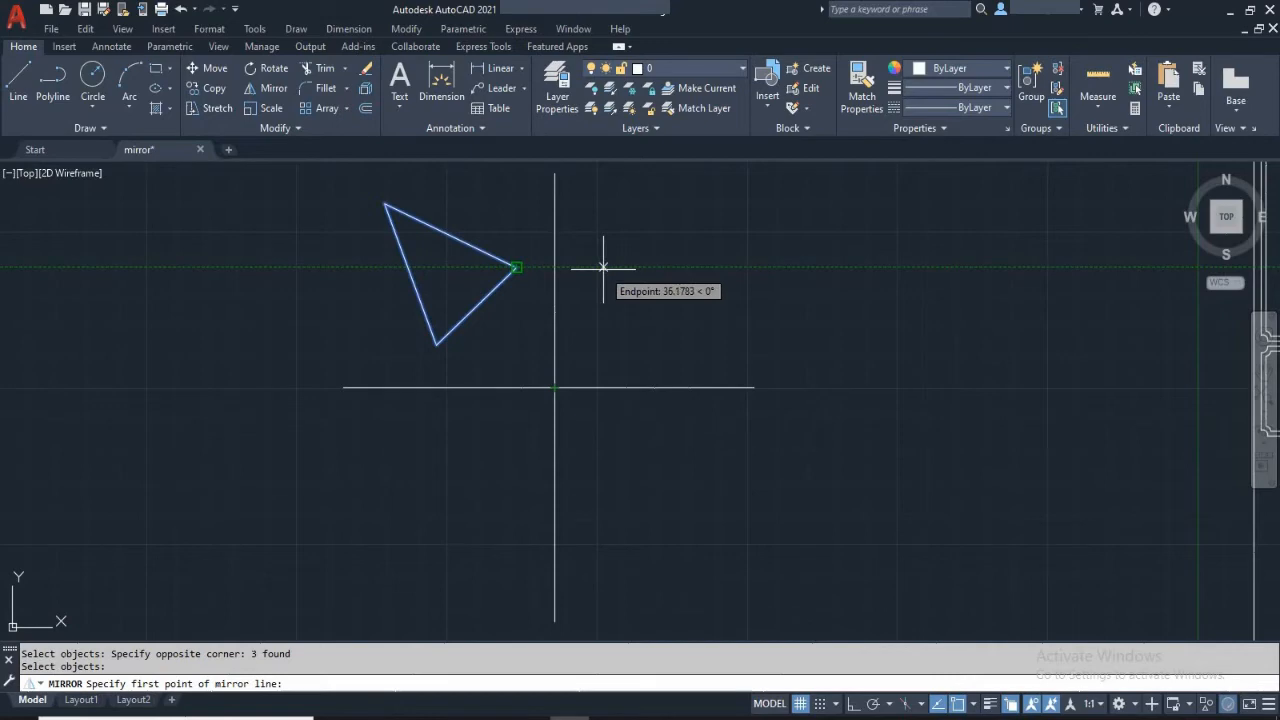
pyautogui.click(555, 173)
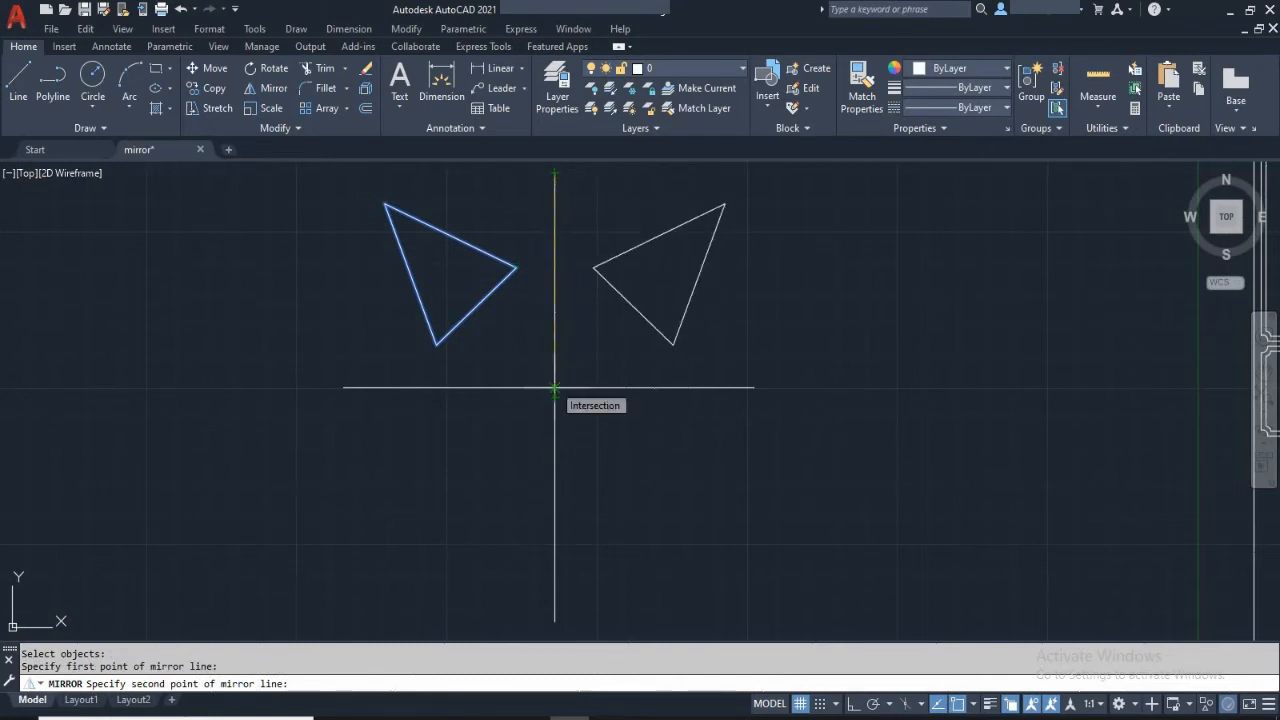
pyautogui.click(555, 388)
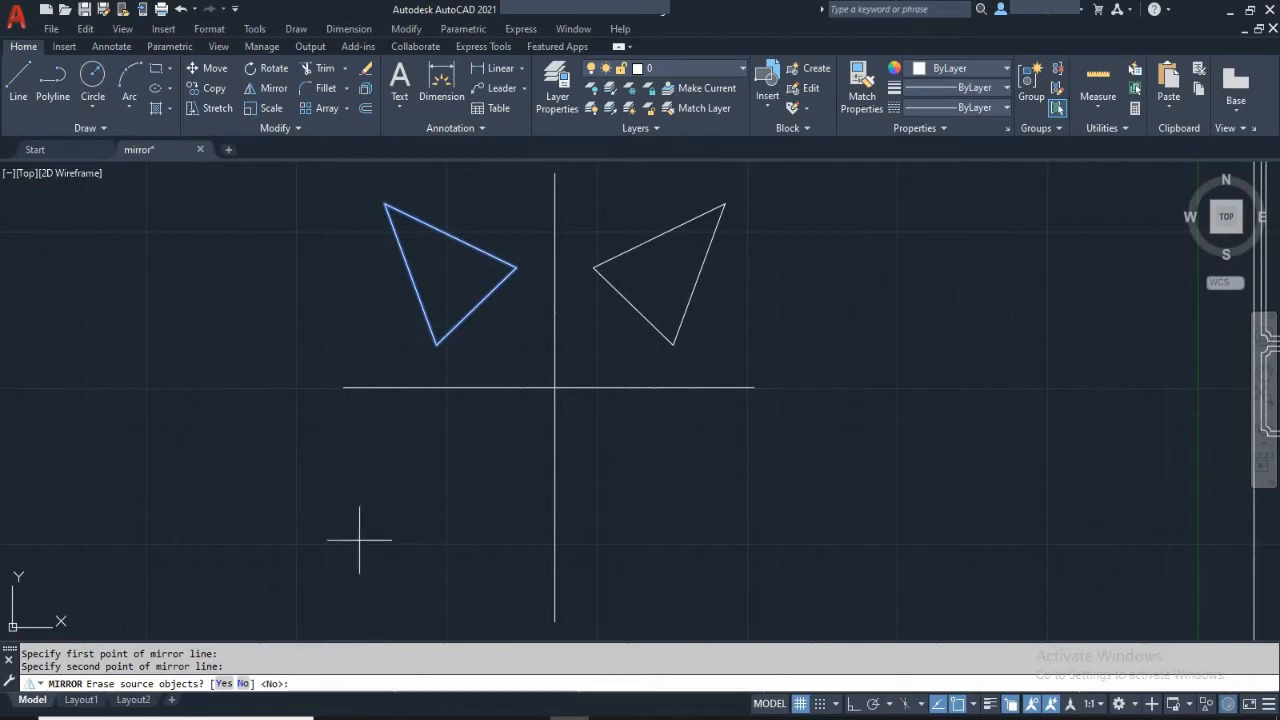
pyautogui.press('Return')
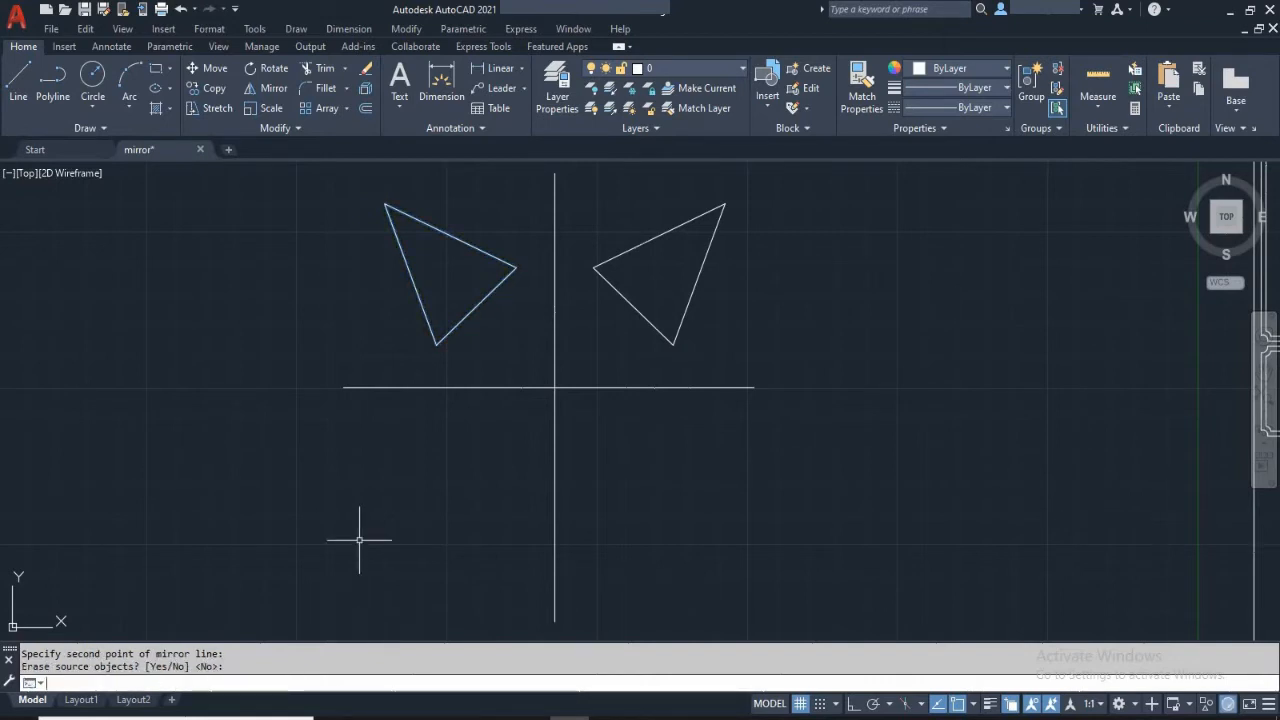
pyautogui.press('Return')
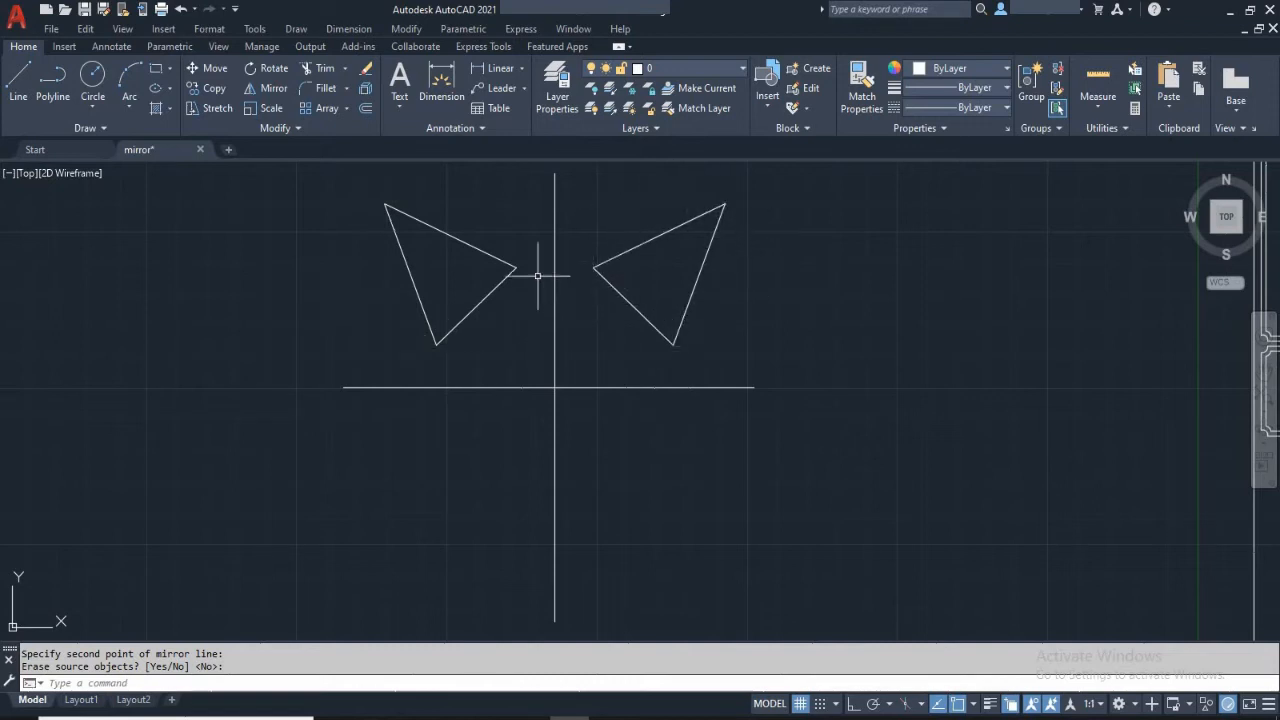
# Step: Add a horizontal linear dimension from the original triangle's inner tip to the vertical line
pyautogui.click(487, 67)
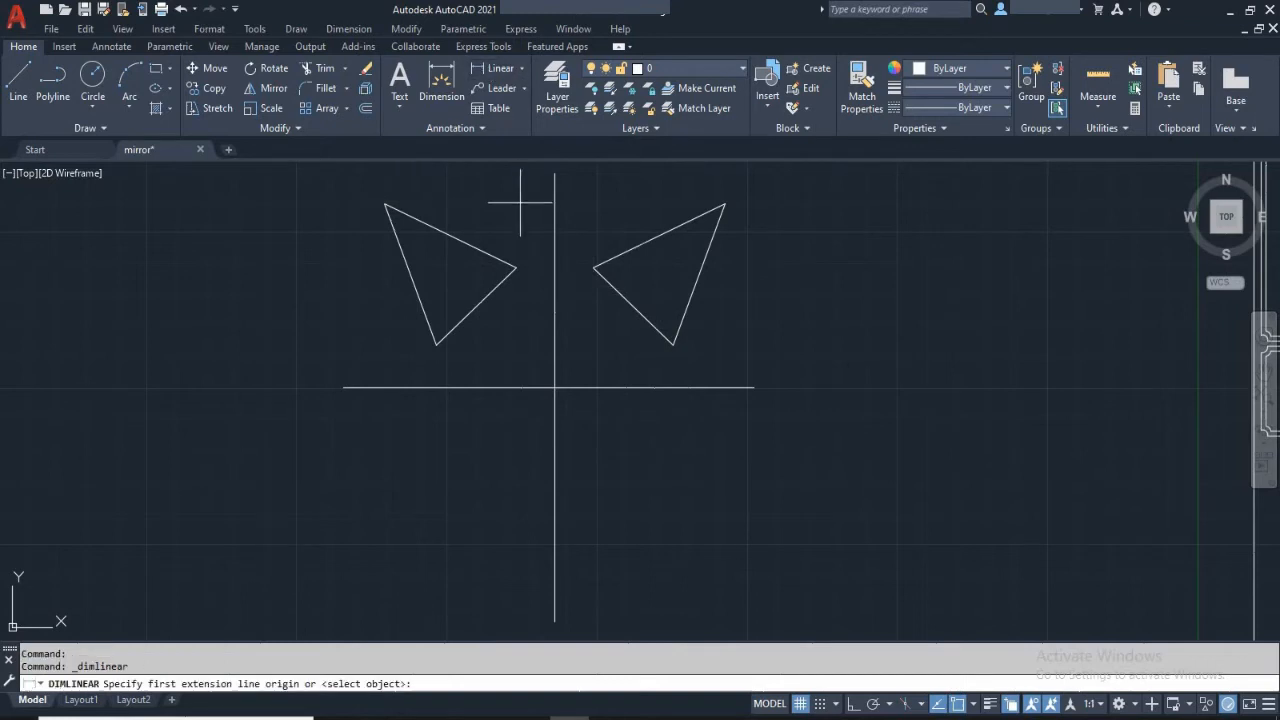
pyautogui.click(515, 267)
pyautogui.click(554, 267)
pyautogui.click(543, 256)
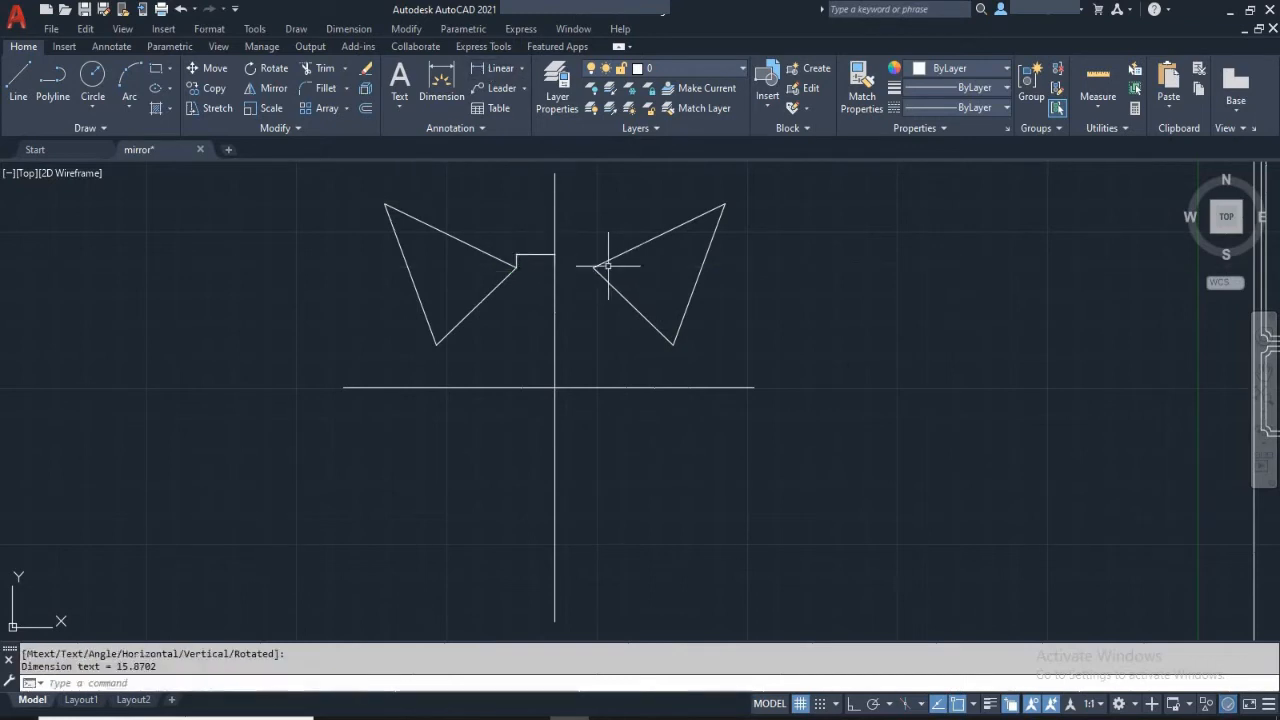
# Step: Add a matching linear dimension from the mirrored triangle's inner tip to the vertical line and compare both distances
pyautogui.click(500, 68)
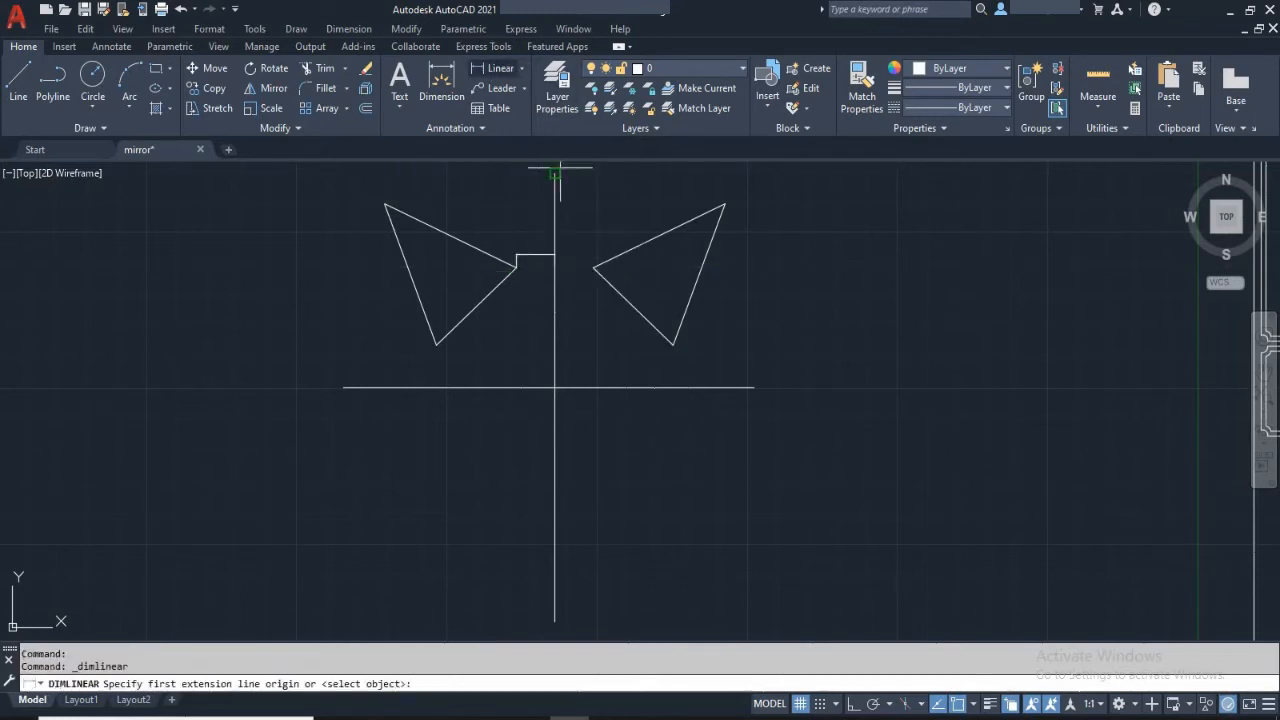
pyautogui.click(593, 267)
pyautogui.click(554, 267)
pyautogui.click(572, 254)
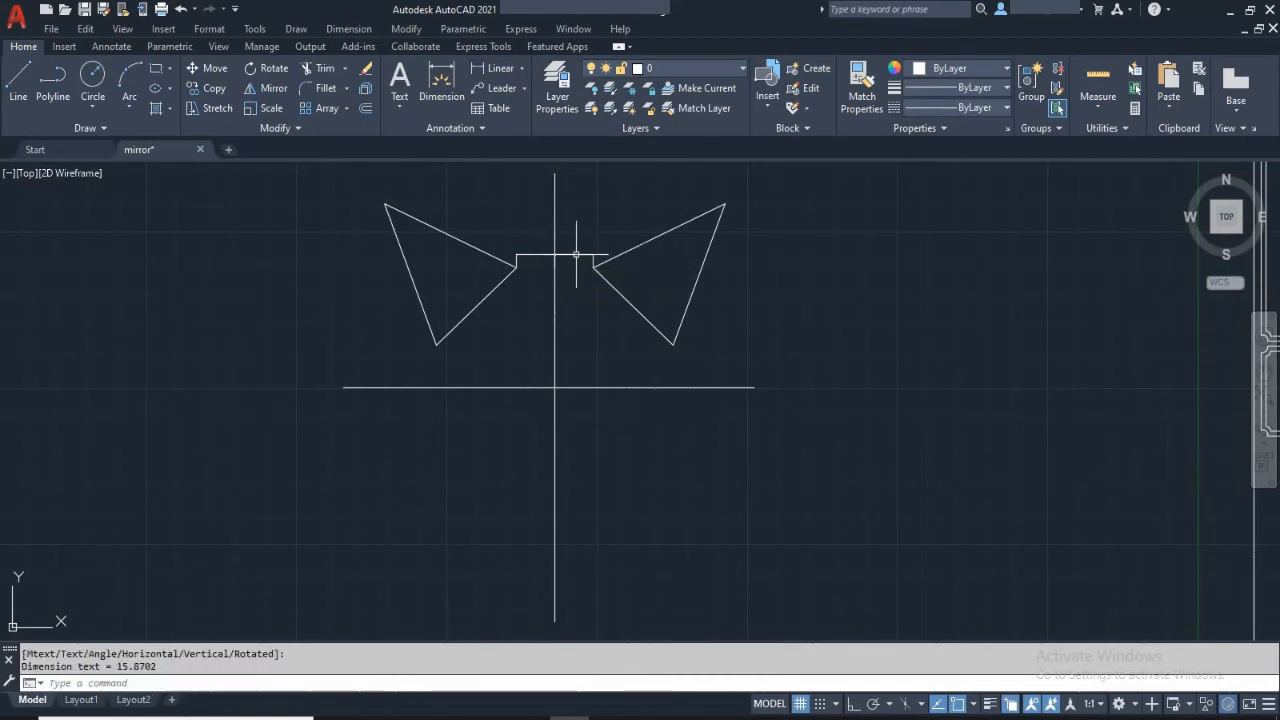
pyautogui.scroll(8, 583, 242)
pyautogui.scroll(6, 294, 369)
pyautogui.scroll(-3, 460, 363)
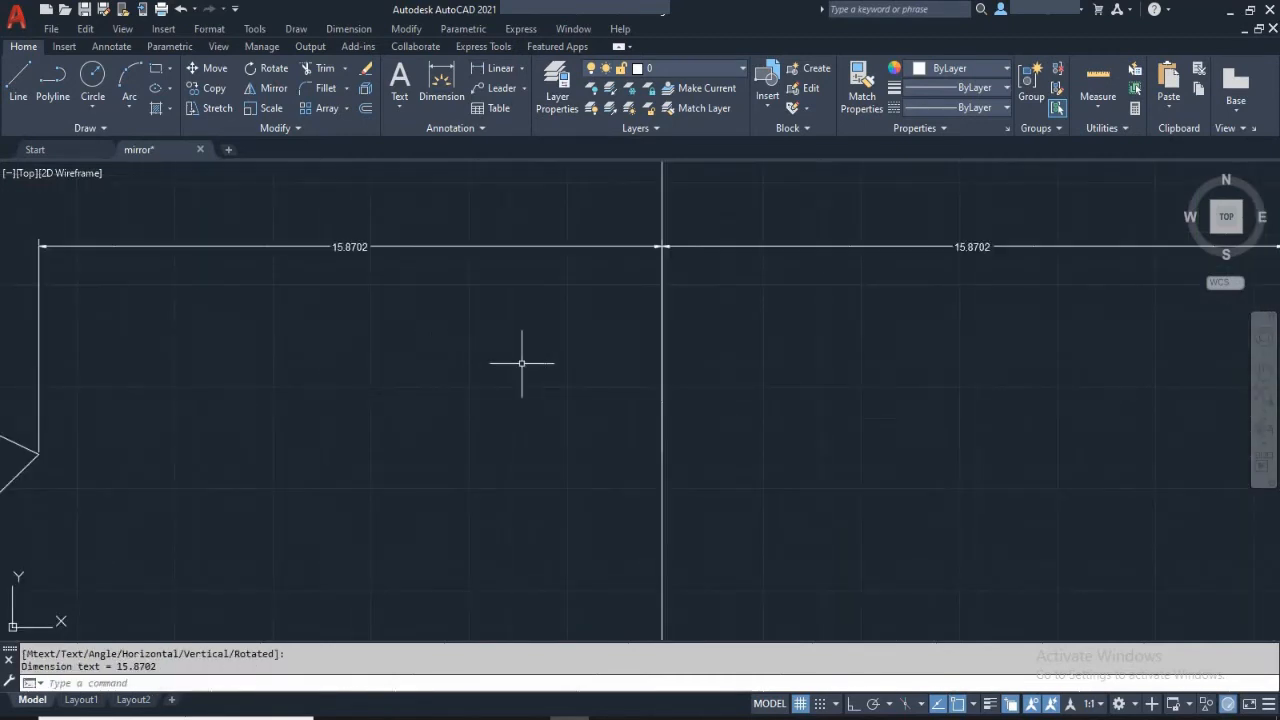
# Step: Erase the two linear dimensions between the triangles and the vertical line
pyautogui.click(820, 334)
pyautogui.click(740, 263)
pyautogui.click(541, 302)
pyautogui.click(502, 252)
pyautogui.press('Delete')
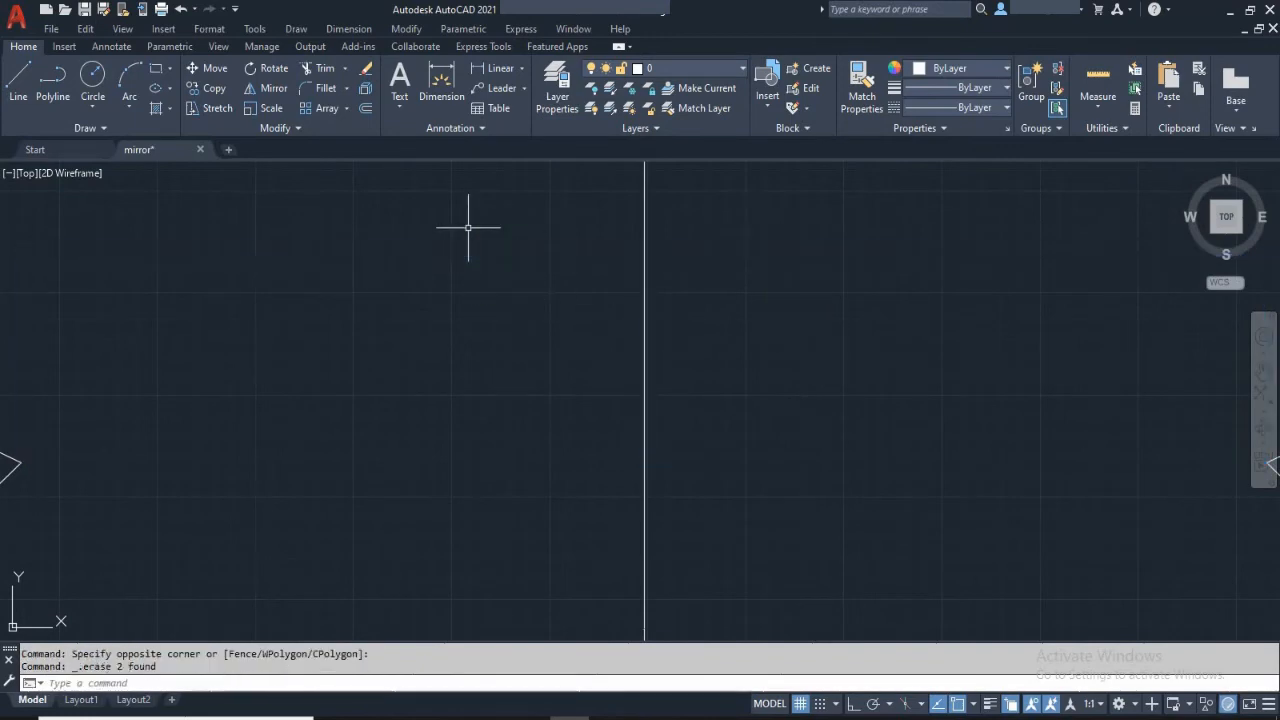
# Step: Mirror both upper triangles across the full horizontal line, keeping the source triangles
pyautogui.scroll(-5, 646, 289)
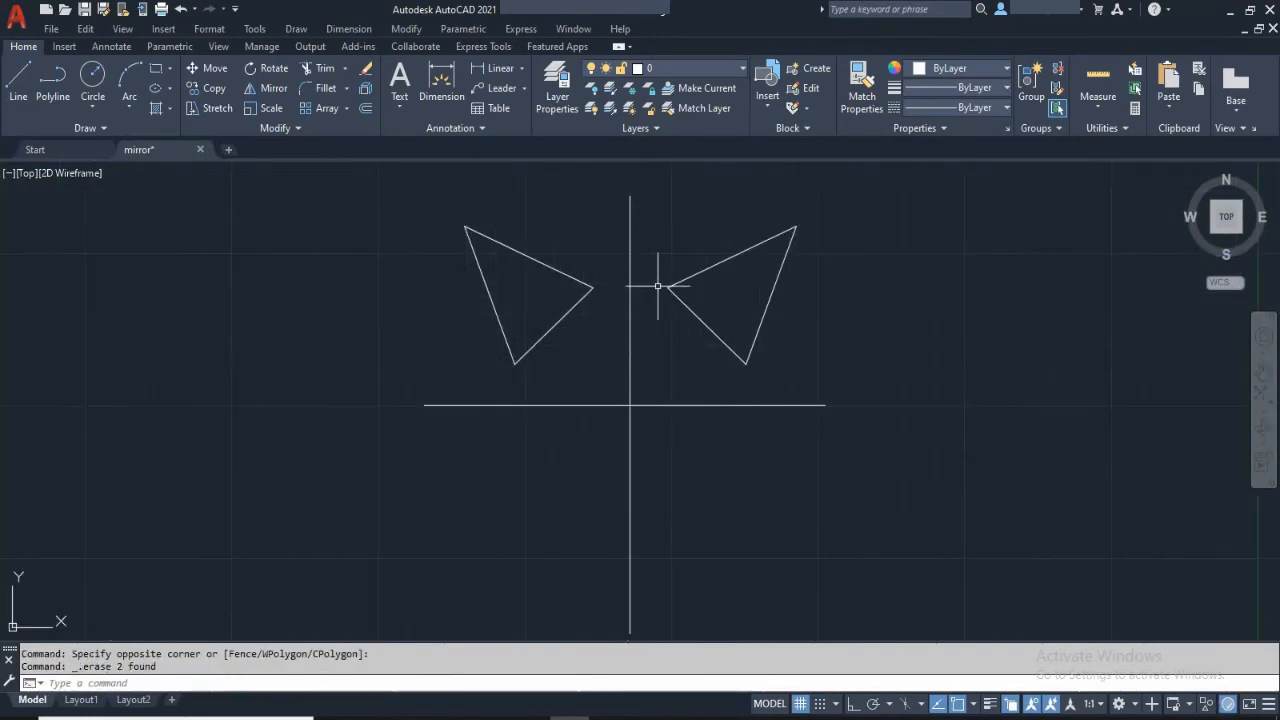
pyautogui.moveTo(663, 286); pyautogui.dragTo(618, 323, button='middle')
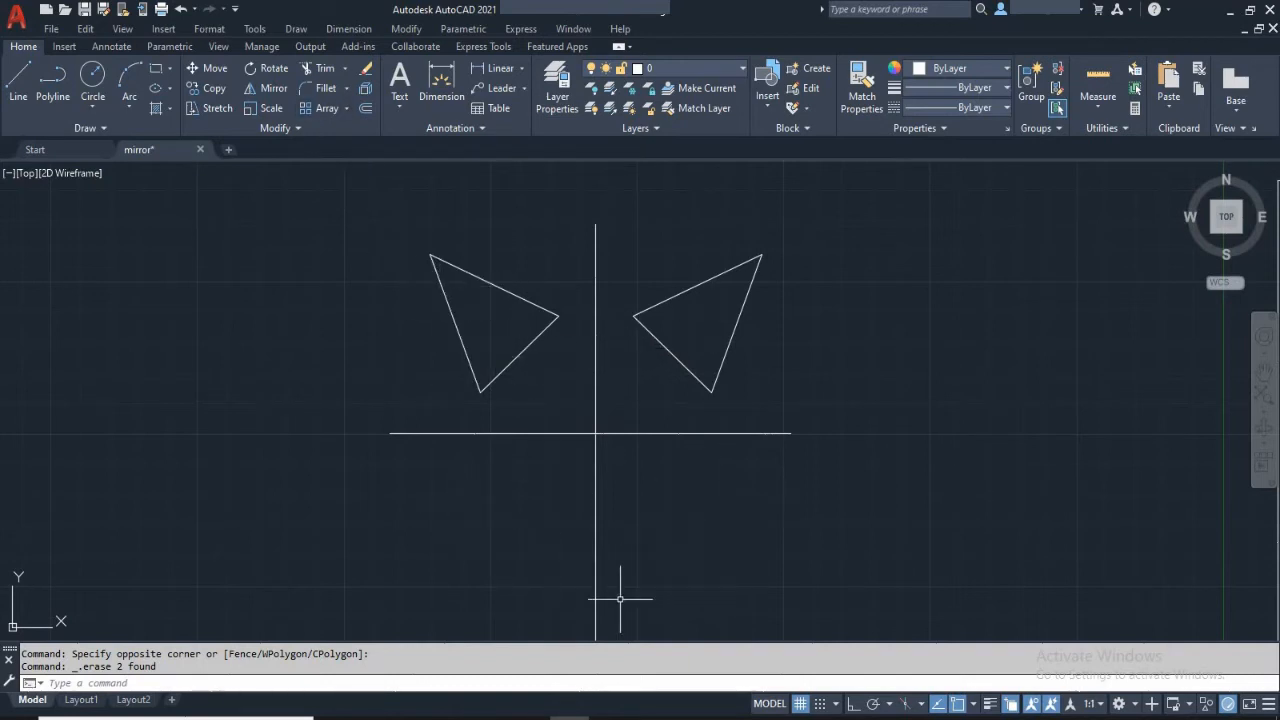
pyautogui.click(268, 89)
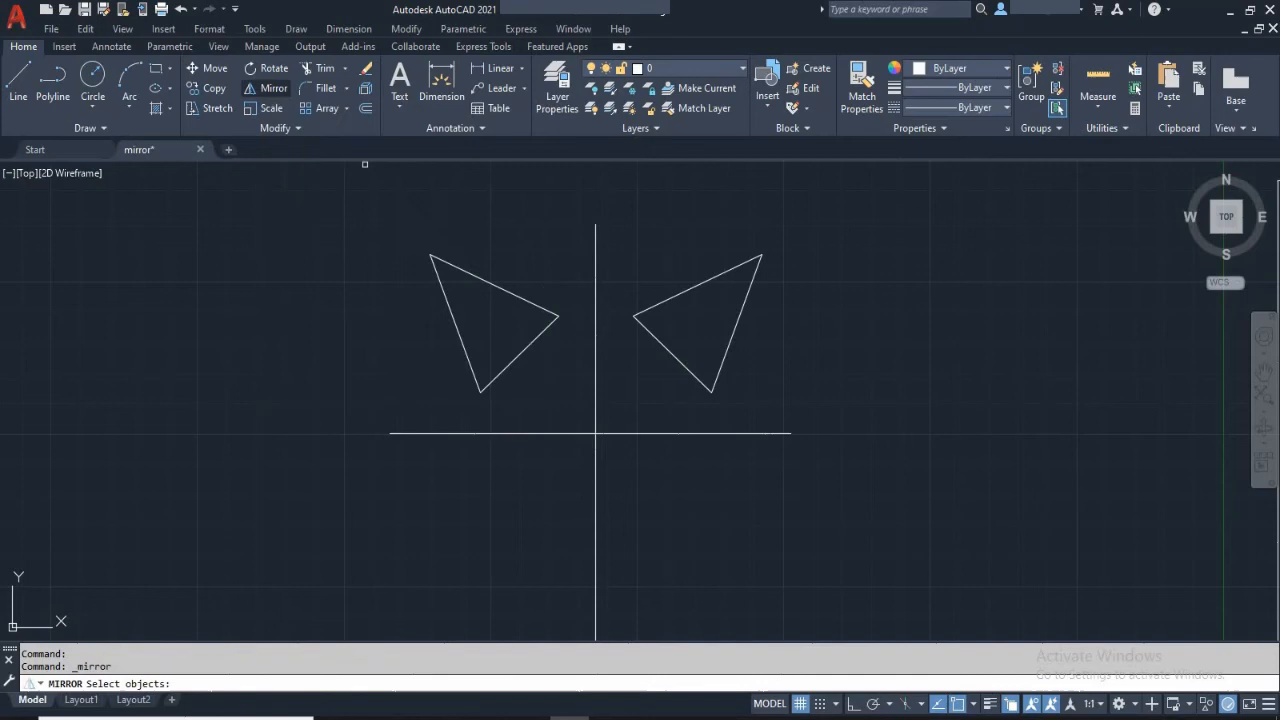
pyautogui.click(526, 394)
pyautogui.click(411, 267)
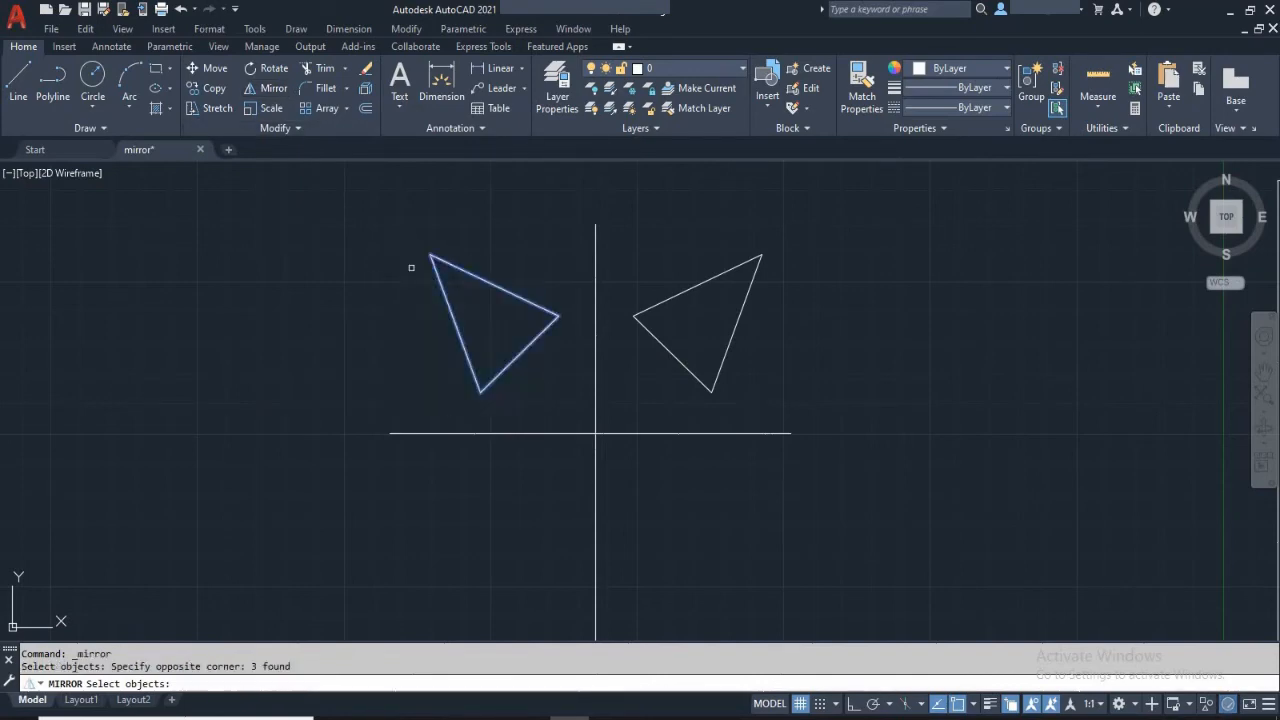
pyautogui.click(755, 387)
pyautogui.click(641, 249)
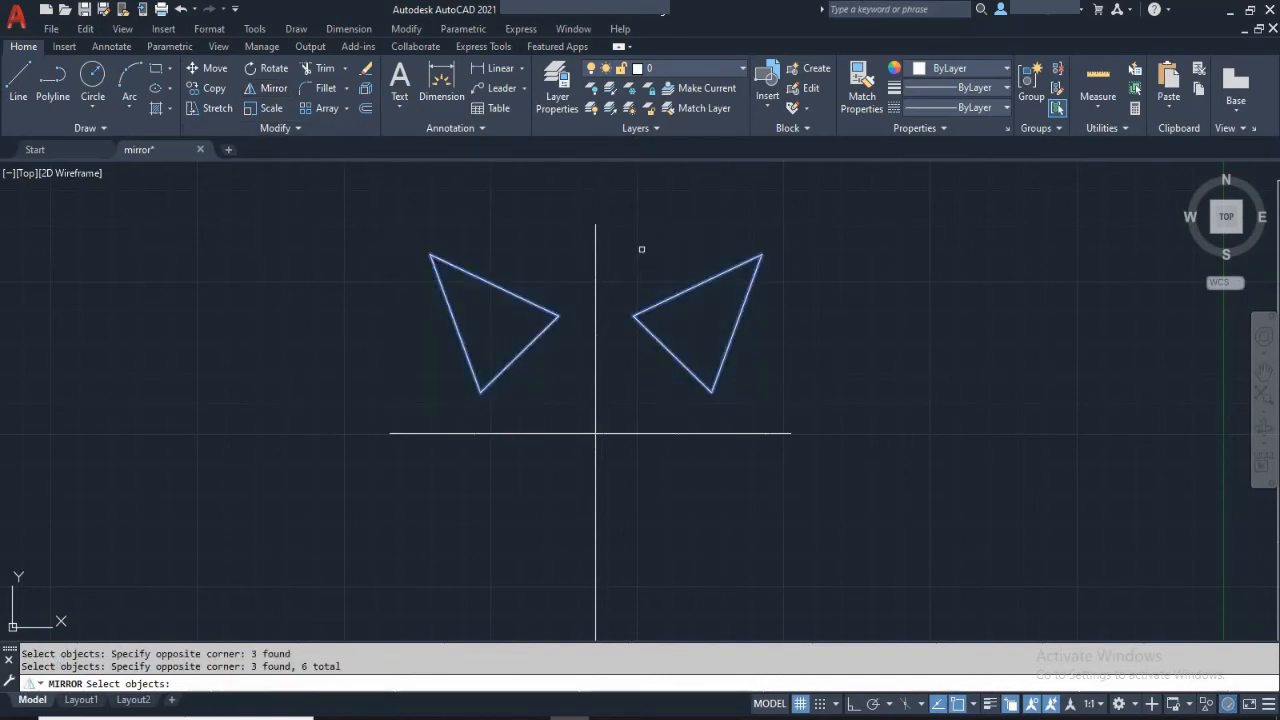
pyautogui.press('Return')
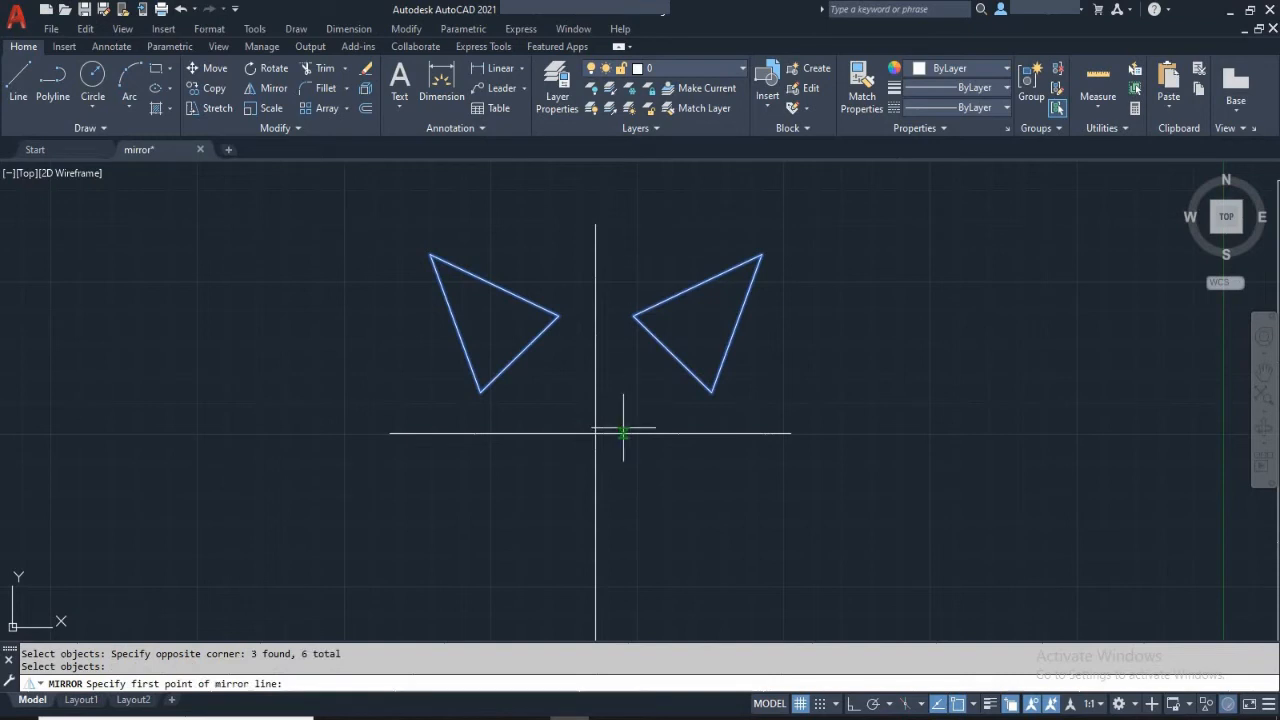
pyautogui.click(390, 433)
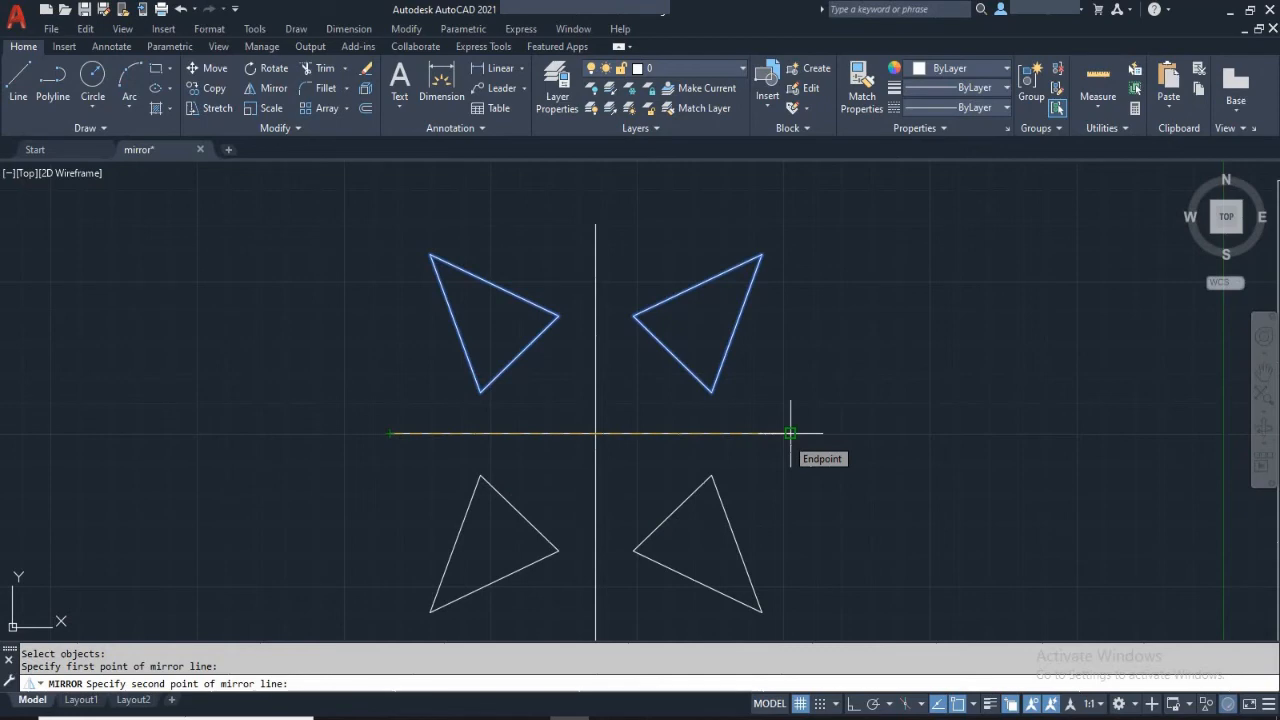
pyautogui.click(790, 434)
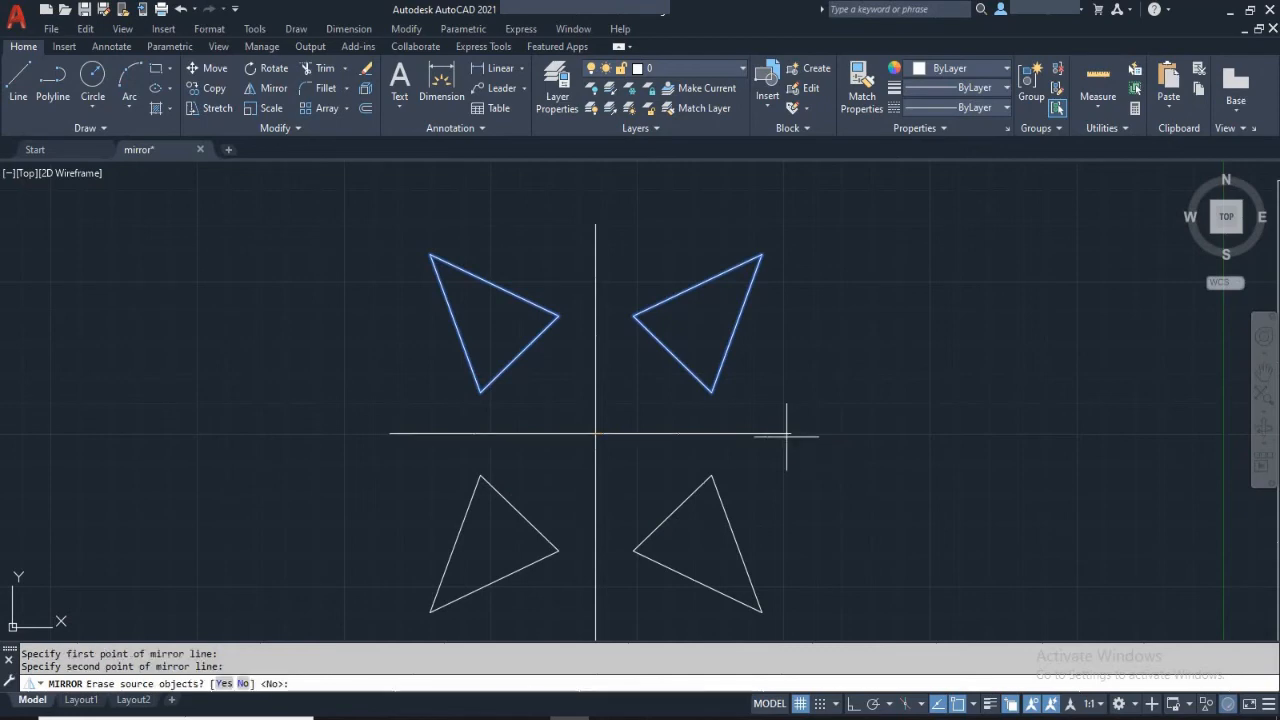
pyautogui.press('Return')
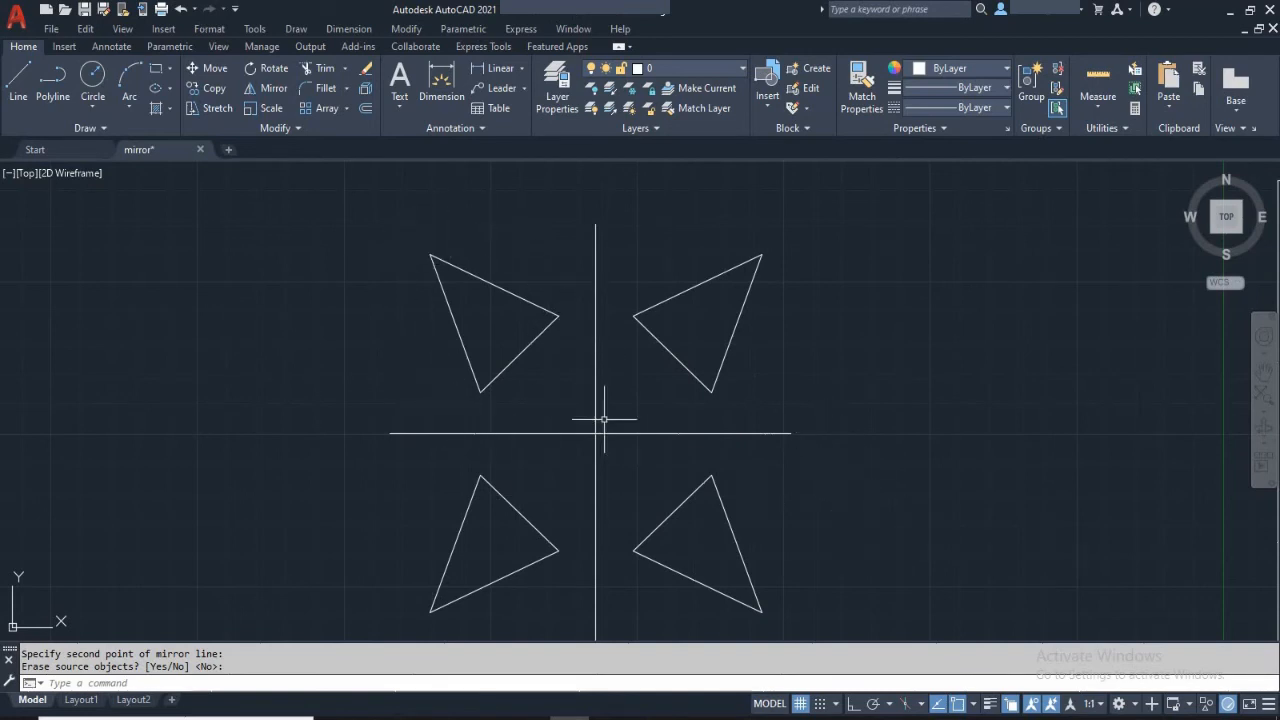
# Step: Examine the tall rectangular outline beside the triangles and the upright and horizontal double-framed panels inside it
pyautogui.moveTo(986, 423)
pyautogui.mouseDown(button='middle')
pyautogui.moveTo(879, 388)
pyautogui.moveTo(580, 363)
pyautogui.mouseUp(button='middle')
pyautogui.scroll(-2, 886, 380)
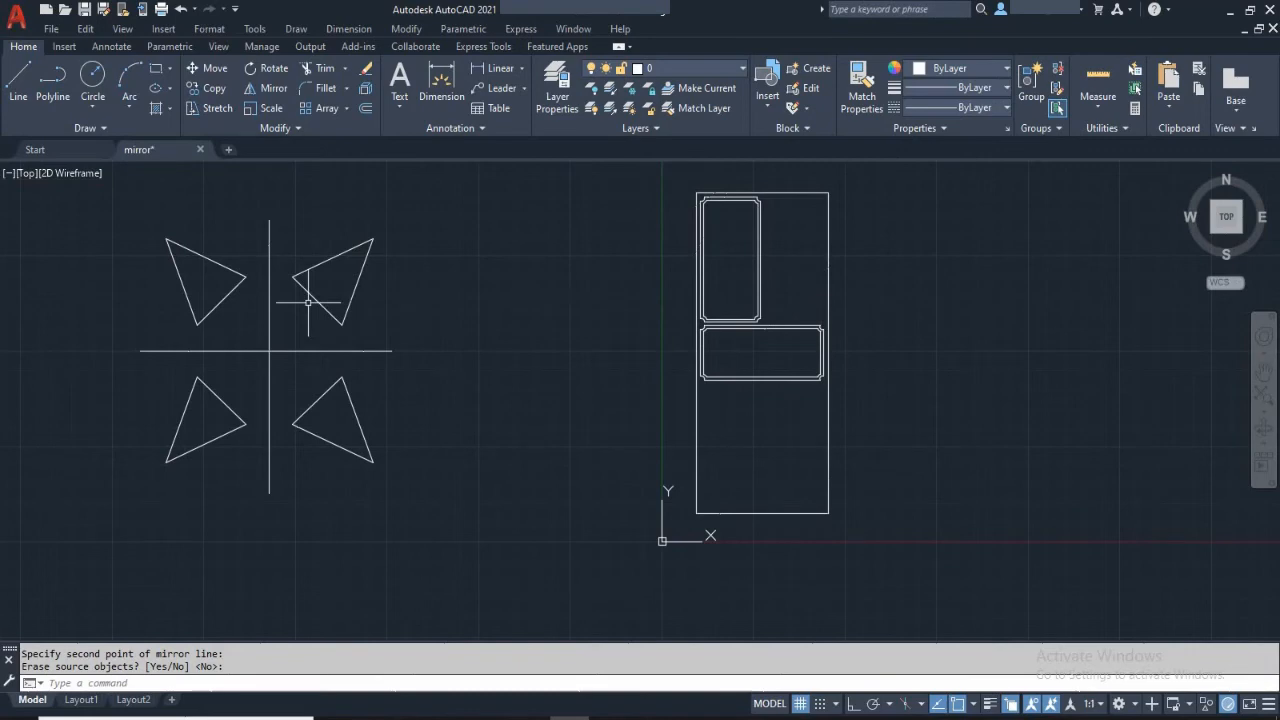
pyautogui.scroll(1, 308, 302)
pyautogui.moveTo(715, 398)
pyautogui.mouseDown(button='middle')
pyautogui.moveTo(449, 406)
pyautogui.moveTo(458, 399)
pyautogui.mouseUp(button='middle')
pyautogui.scroll(-2, 458, 399)
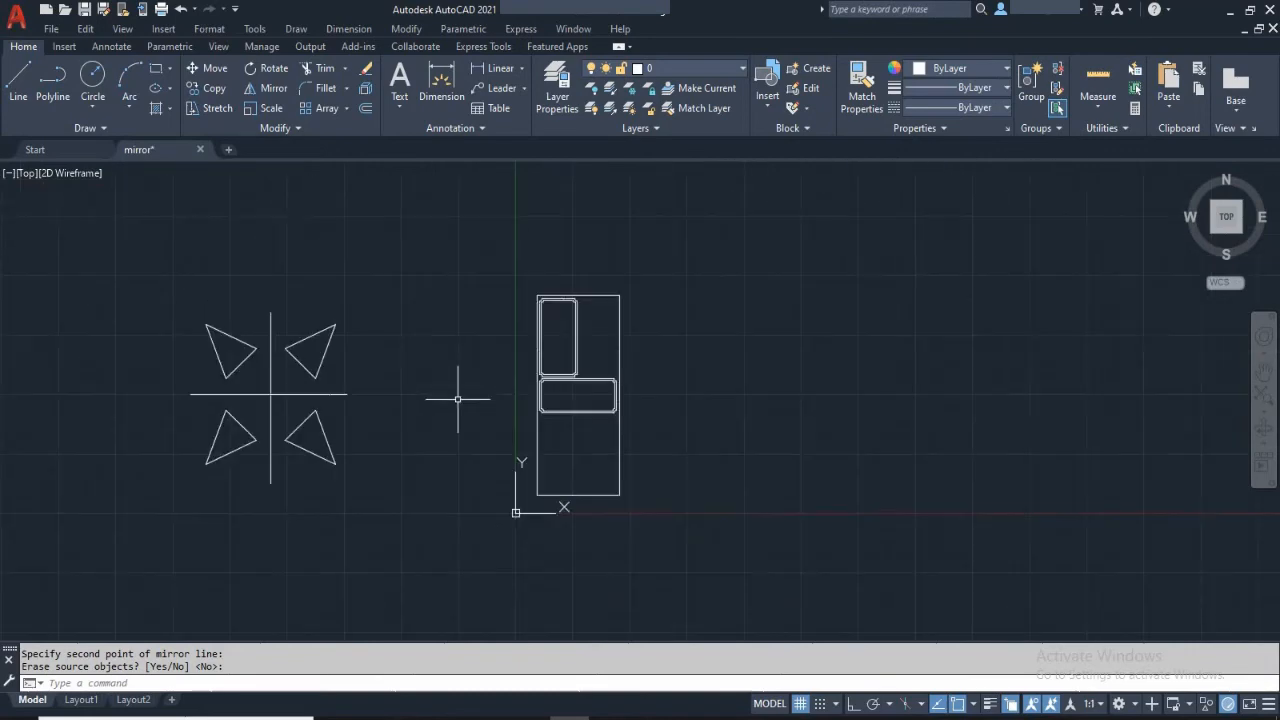
pyautogui.scroll(2, 630, 391)
pyautogui.scroll(2, 571, 400)
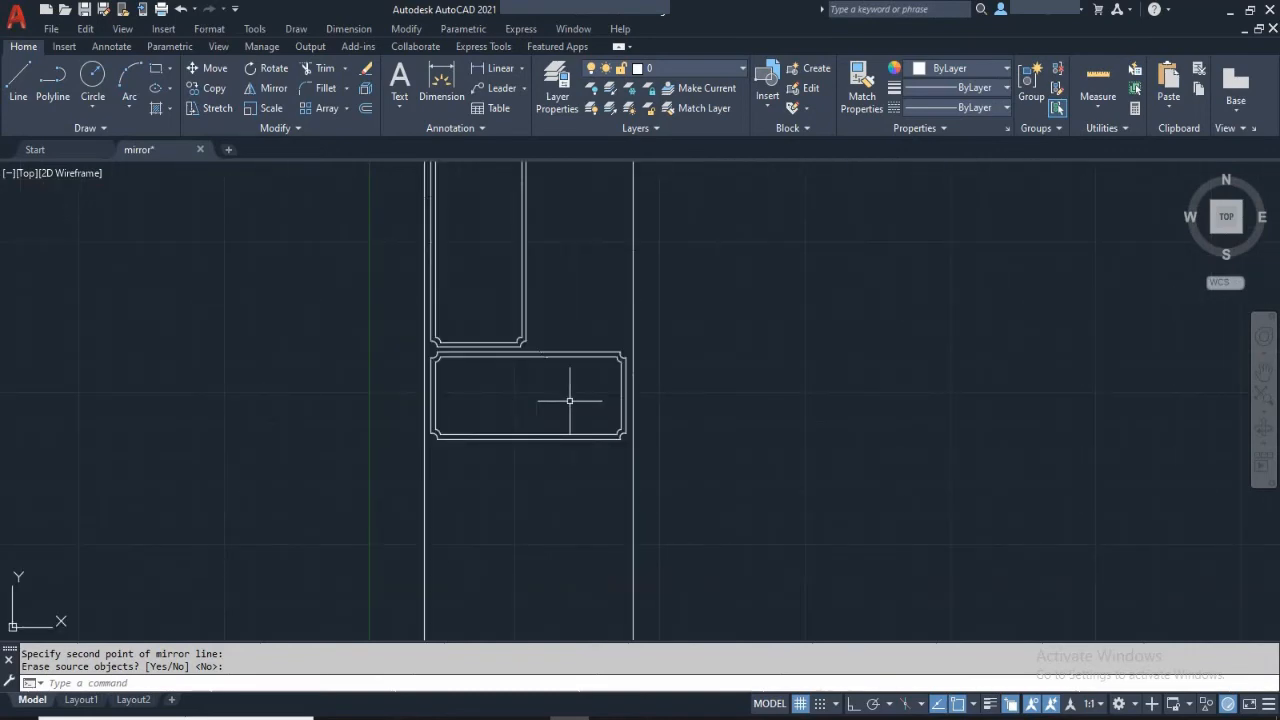
pyautogui.scroll(-2, 571, 400)
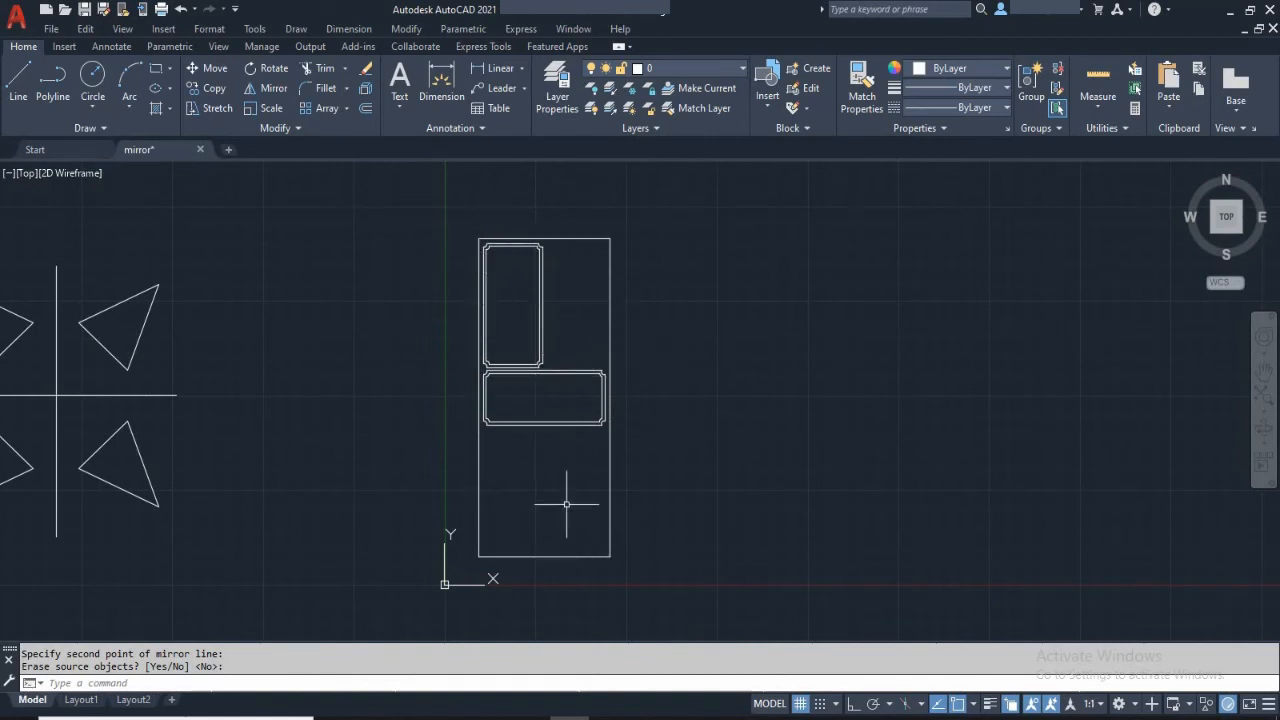
pyautogui.scroll(2, 469, 227)
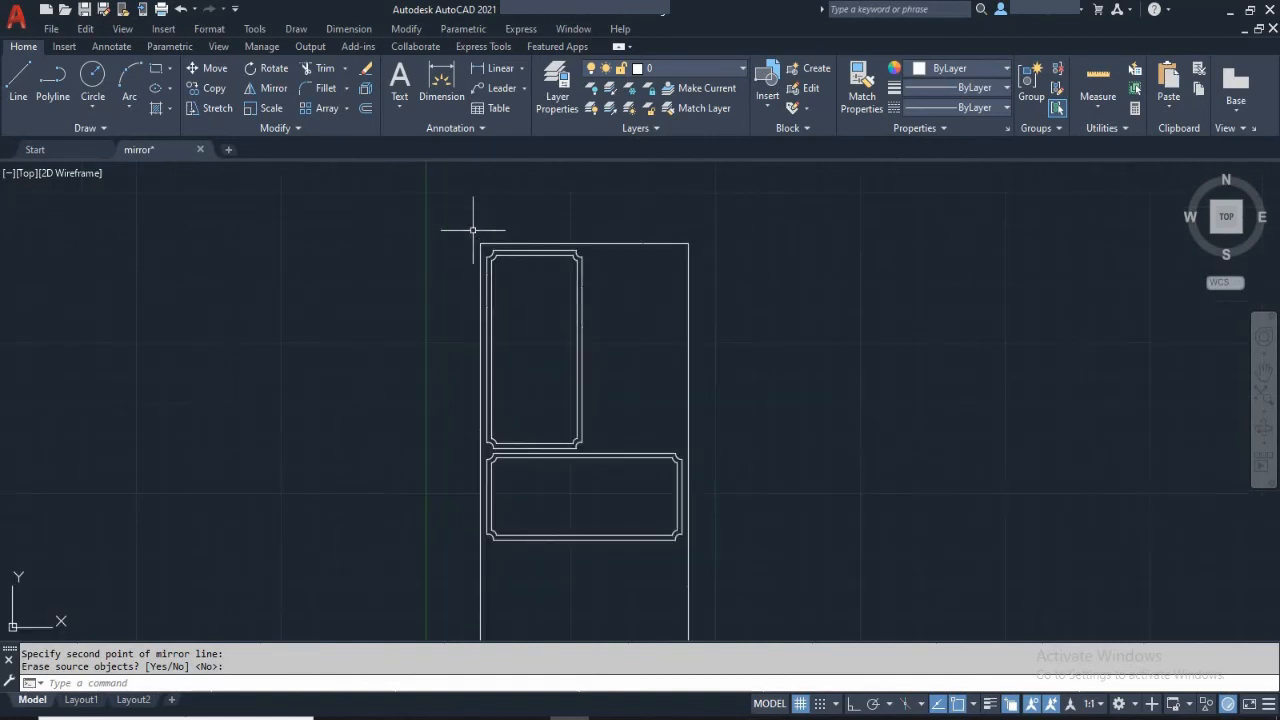
pyautogui.click(477, 228)
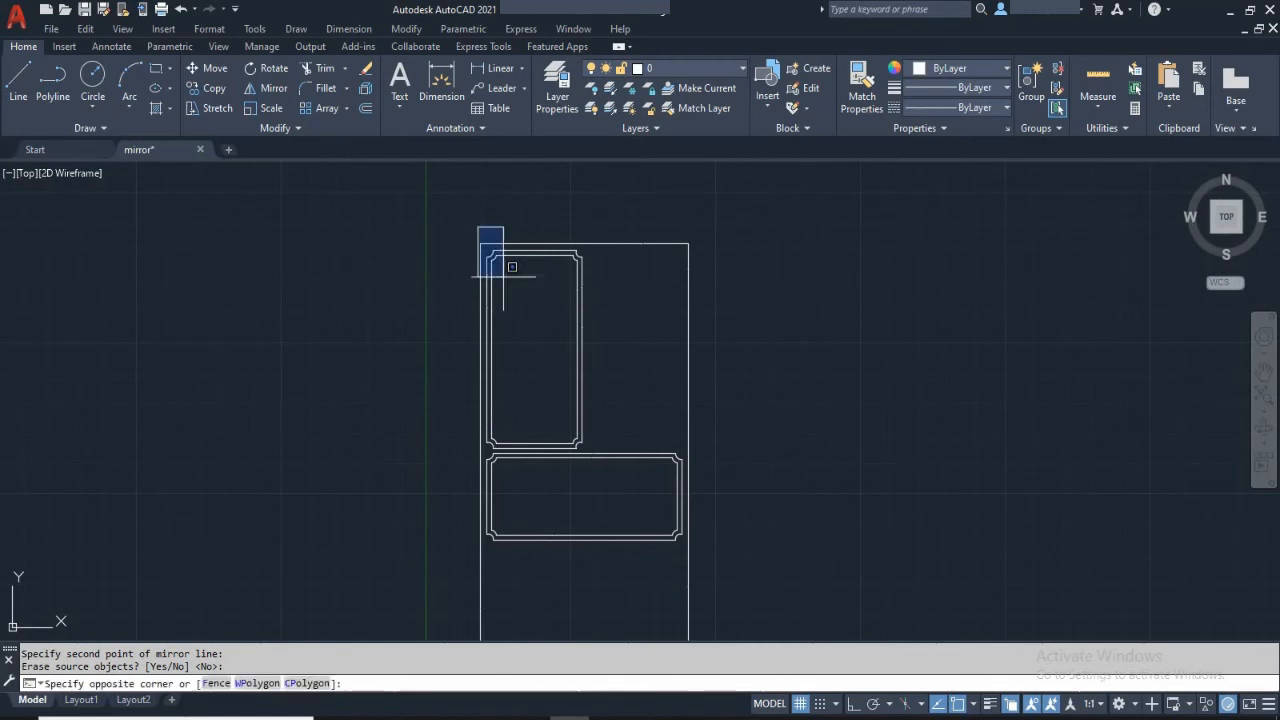
pyautogui.scroll(2, 610, 457)
pyautogui.click(595, 439)
pyautogui.scroll(-4, 660, 400)
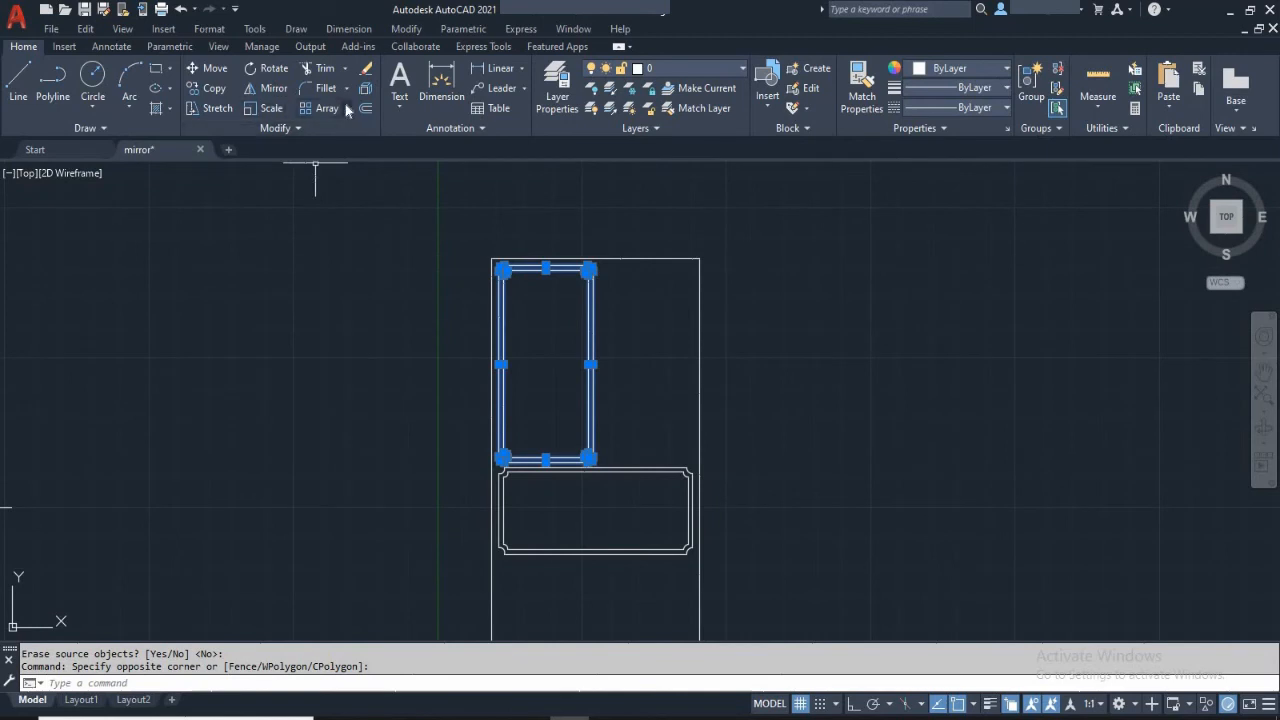
pyautogui.press('Escape')
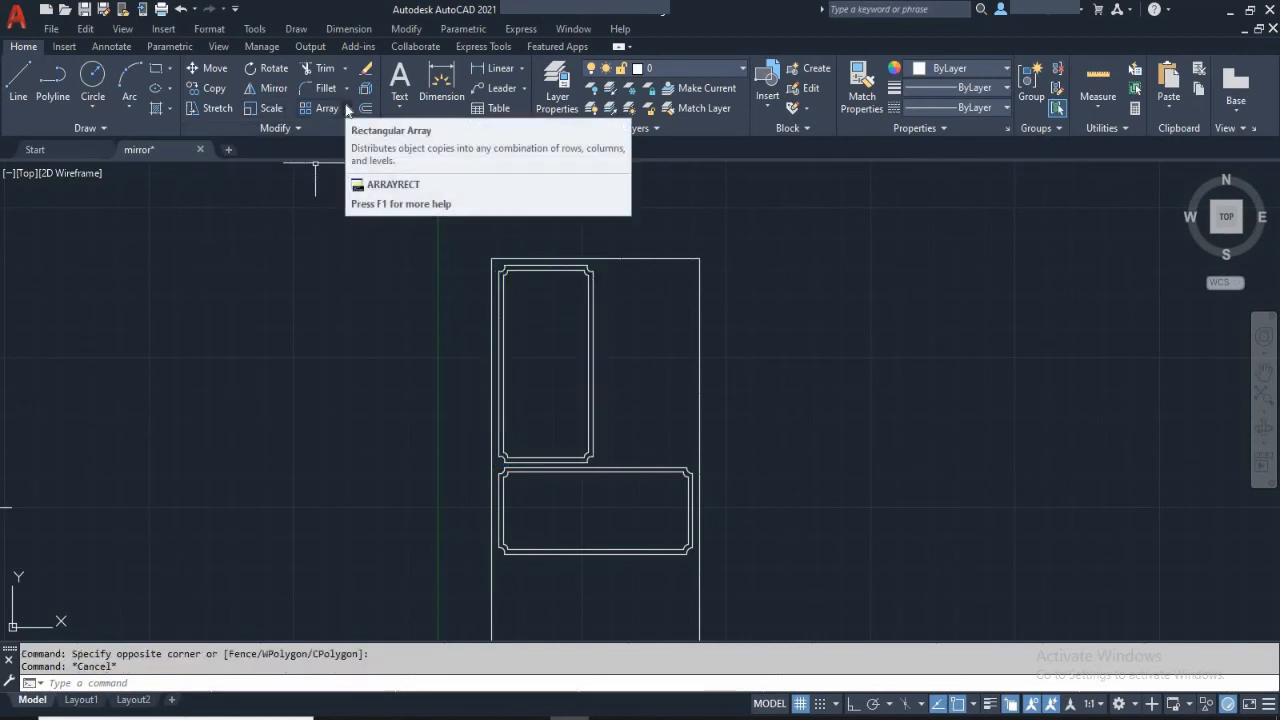
# Step: Mirror the upright double-framed panel across the vertical line through the midpoints of the outline's top and bottom edges, keeping the source panel
pyautogui.write('mi')
pyautogui.press('Return')
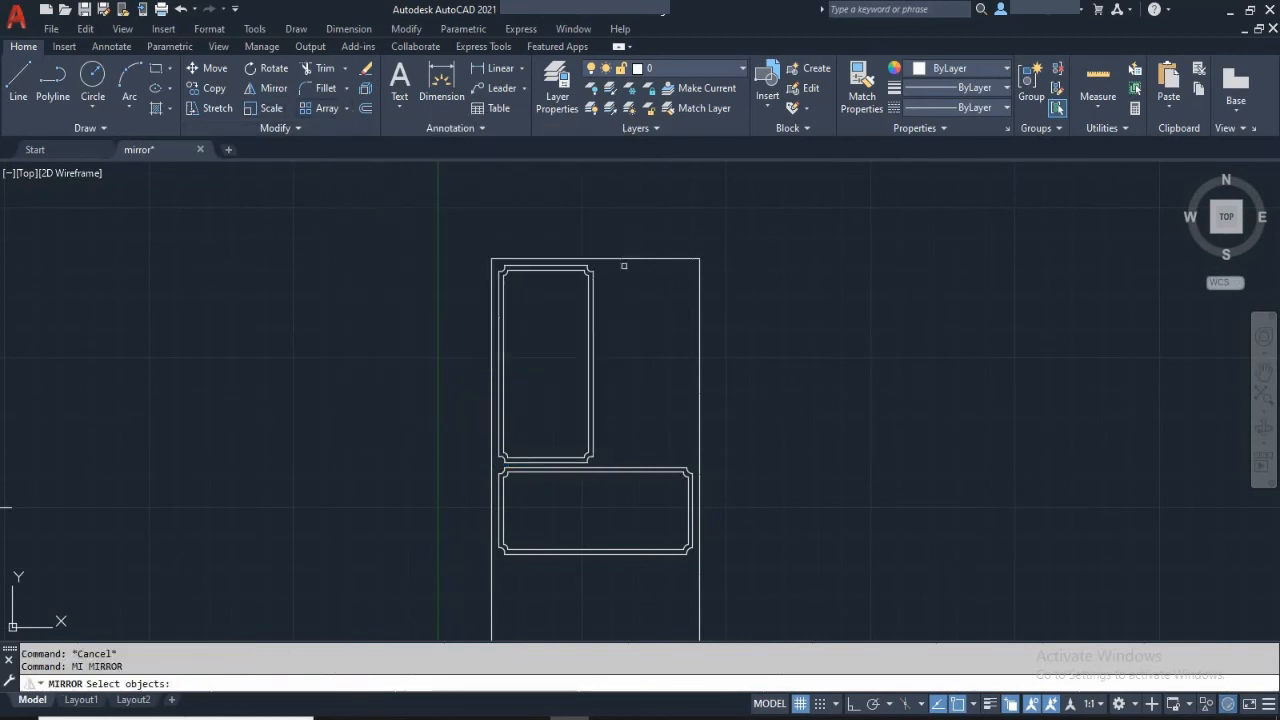
pyautogui.click(466, 237)
pyautogui.click(650, 428)
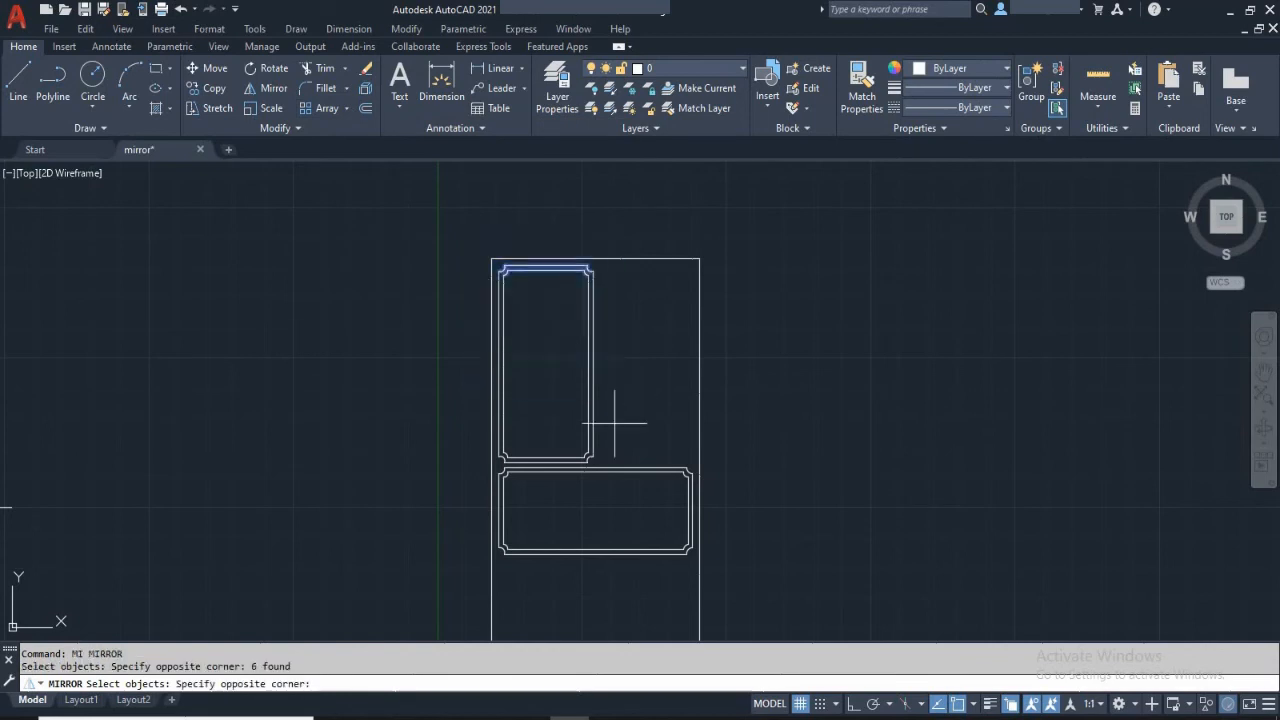
pyautogui.click(497, 363)
pyautogui.scroll(2, 594, 484)
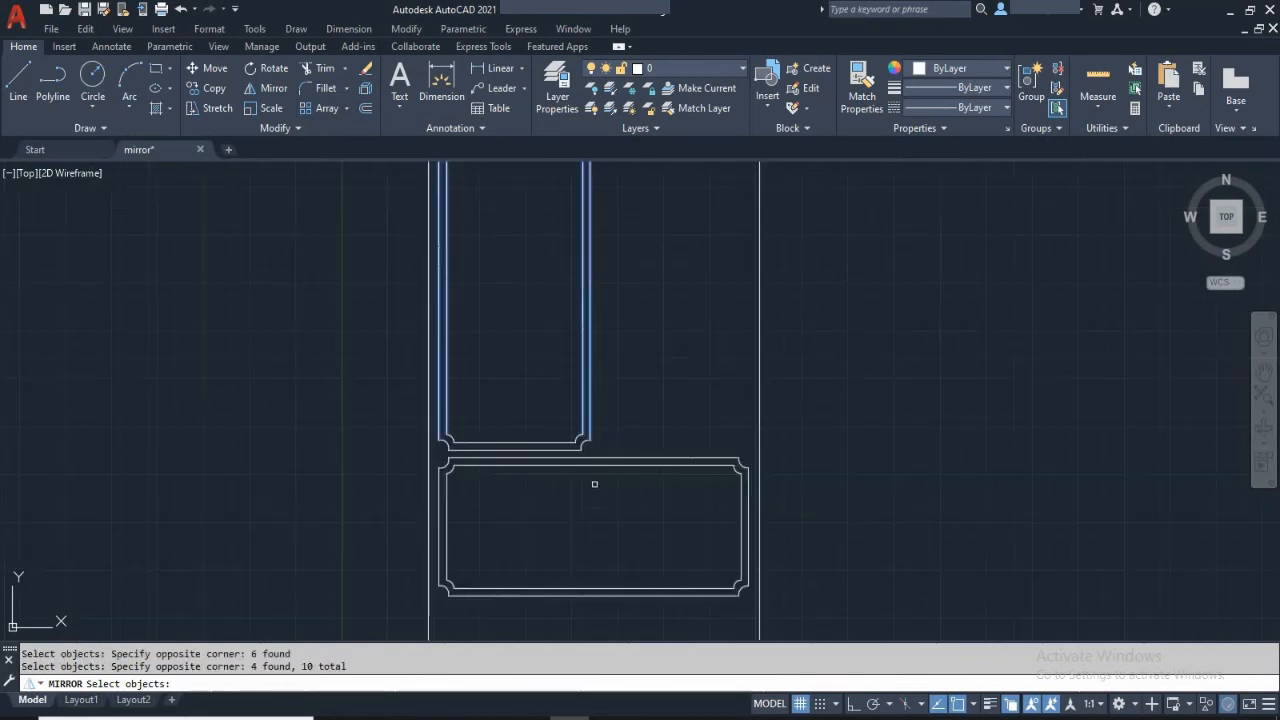
pyautogui.scroll(5, 564, 465)
pyautogui.click(674, 416)
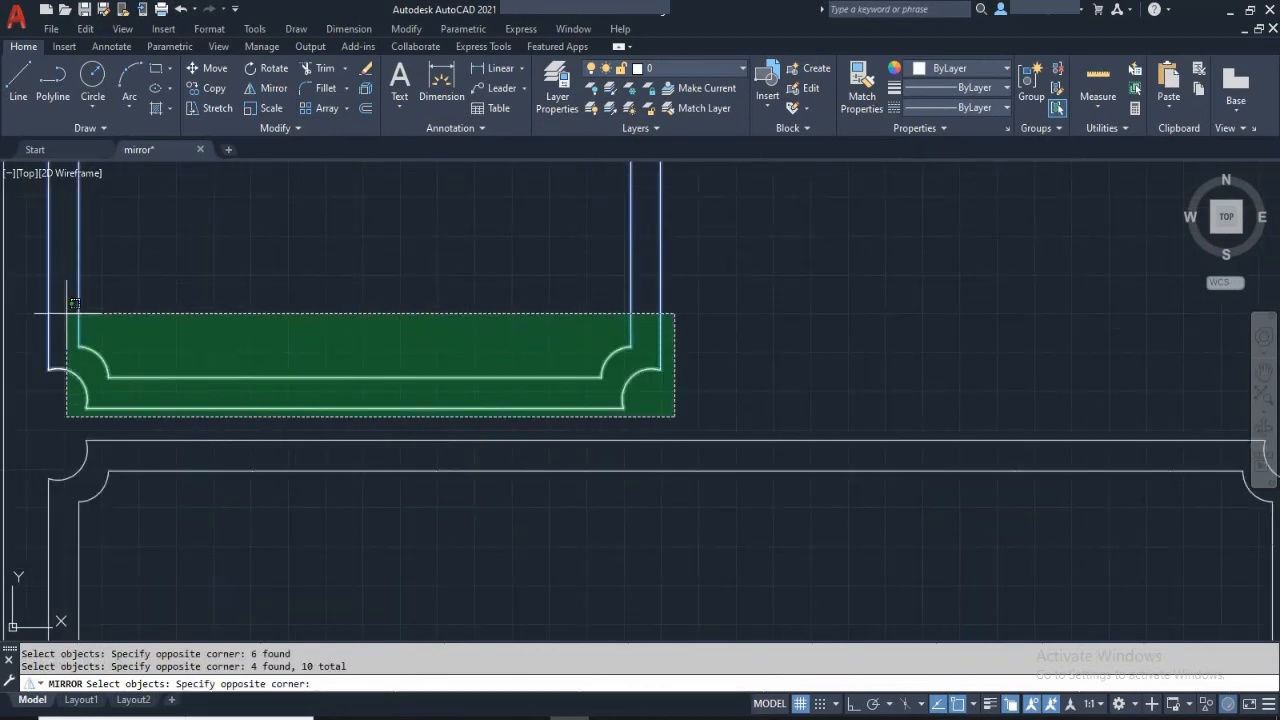
pyautogui.click(40, 290)
pyautogui.scroll(-5, 446, 288)
pyautogui.moveTo(446, 288); pyautogui.dragTo(516, 472, button='middle')
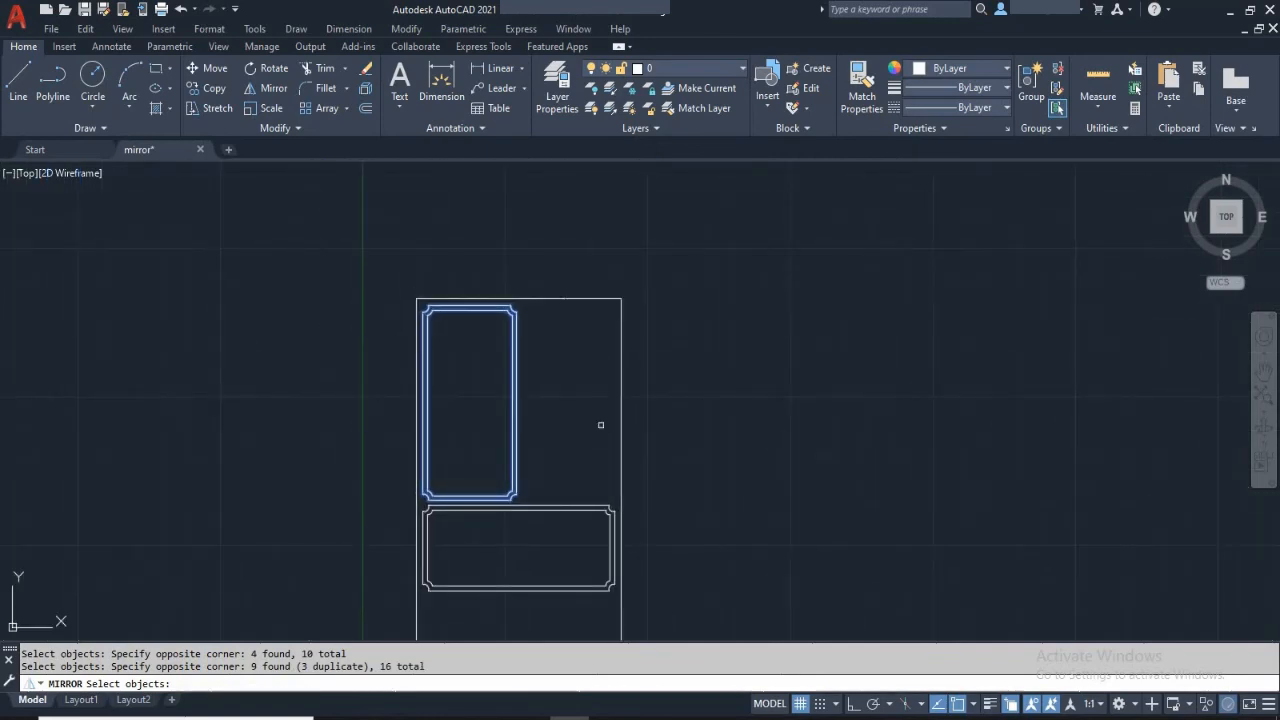
pyautogui.press('Return')
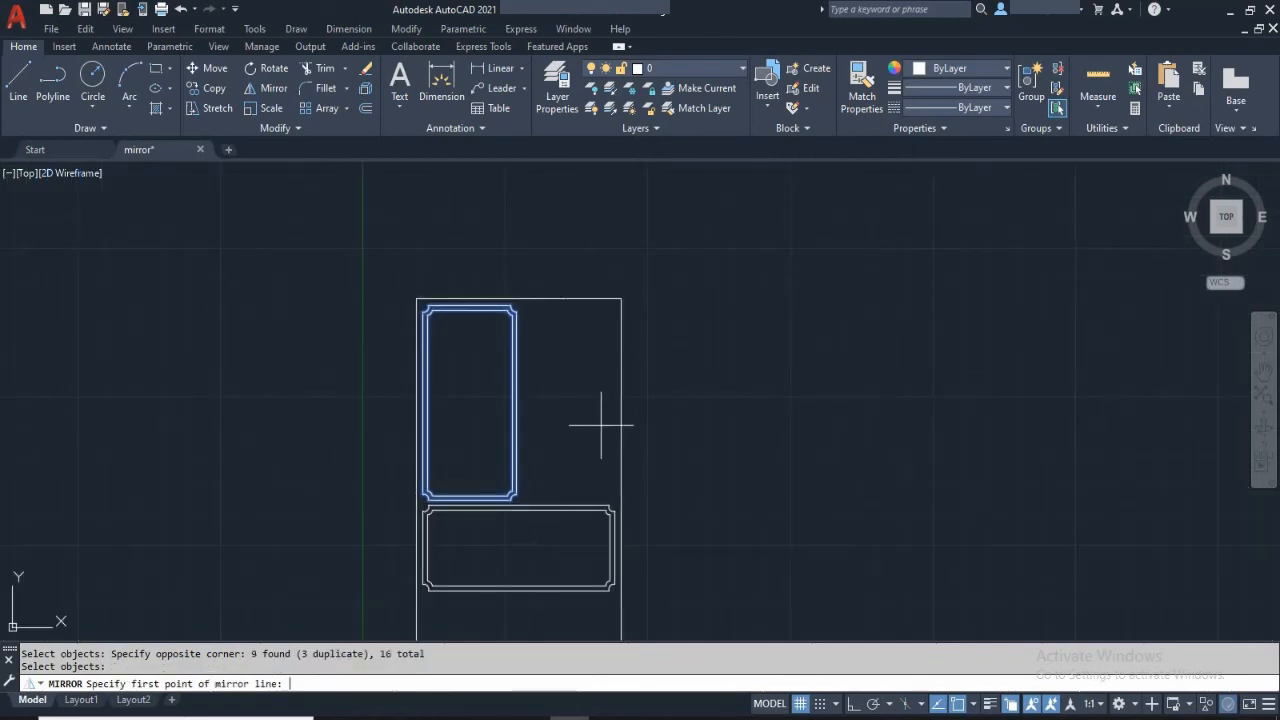
pyautogui.click(518, 298)
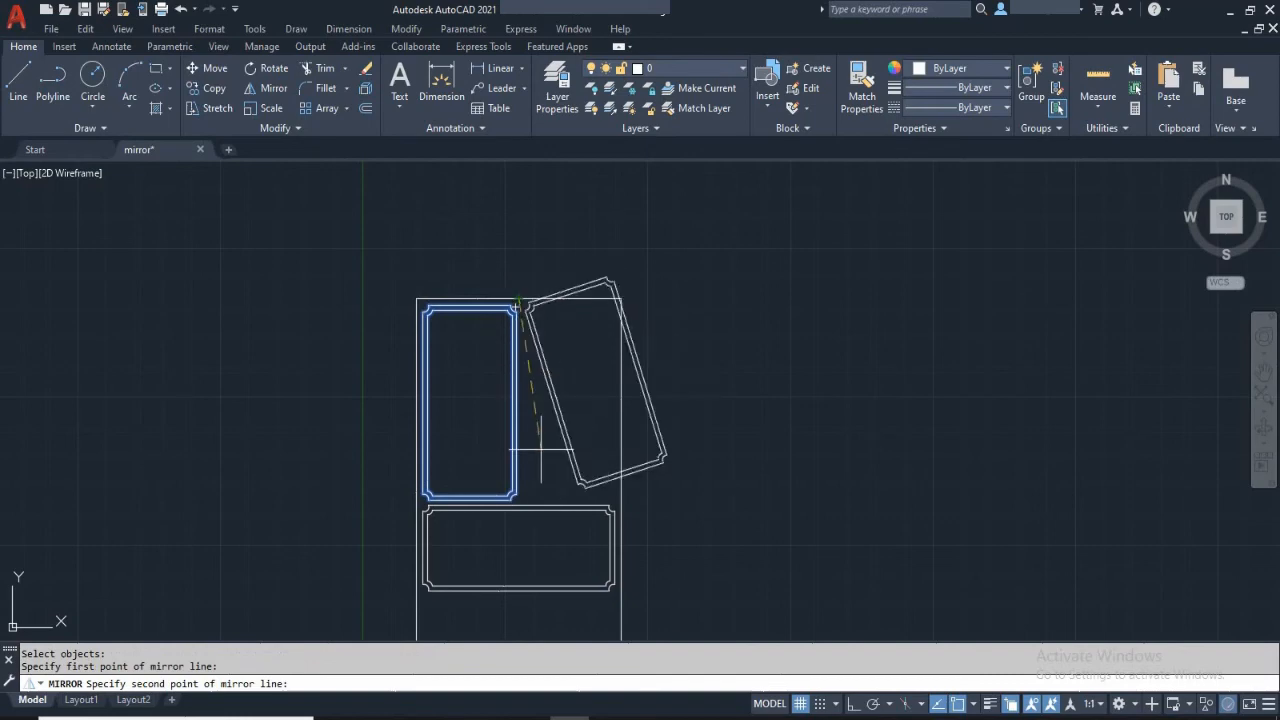
pyautogui.moveTo(527, 556); pyautogui.dragTo(534, 336, button='middle')
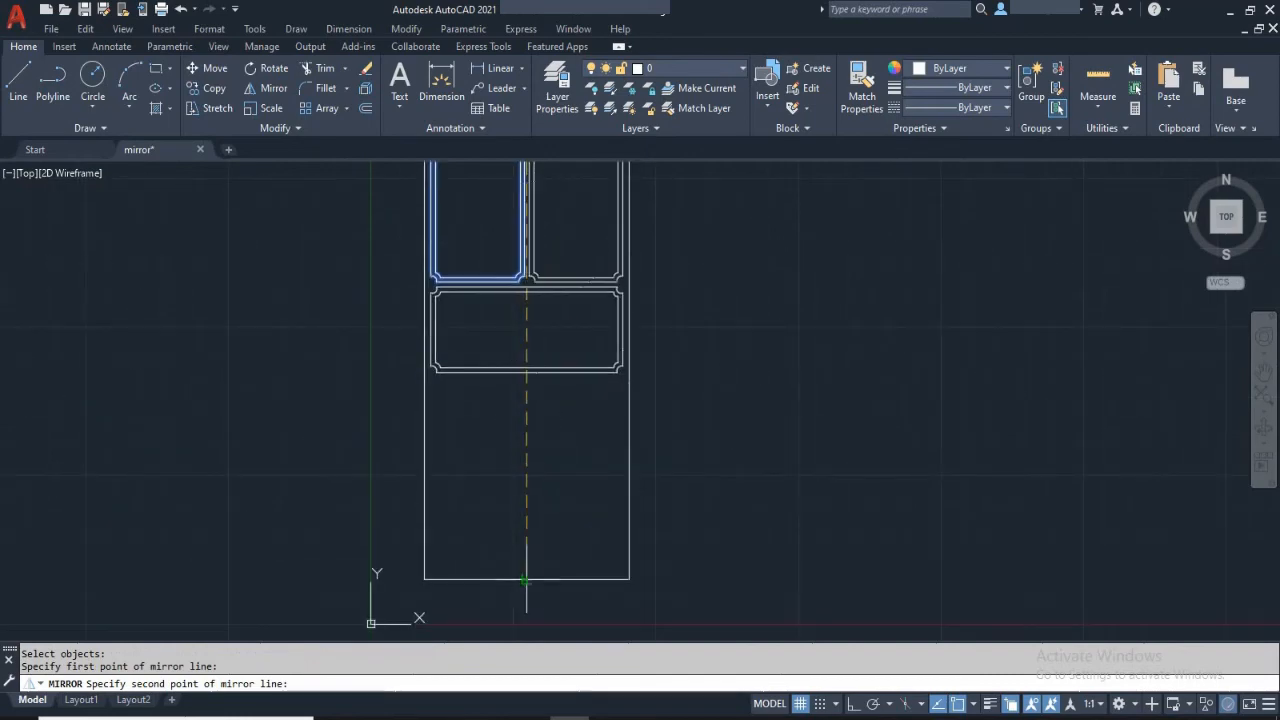
pyautogui.click(526, 580)
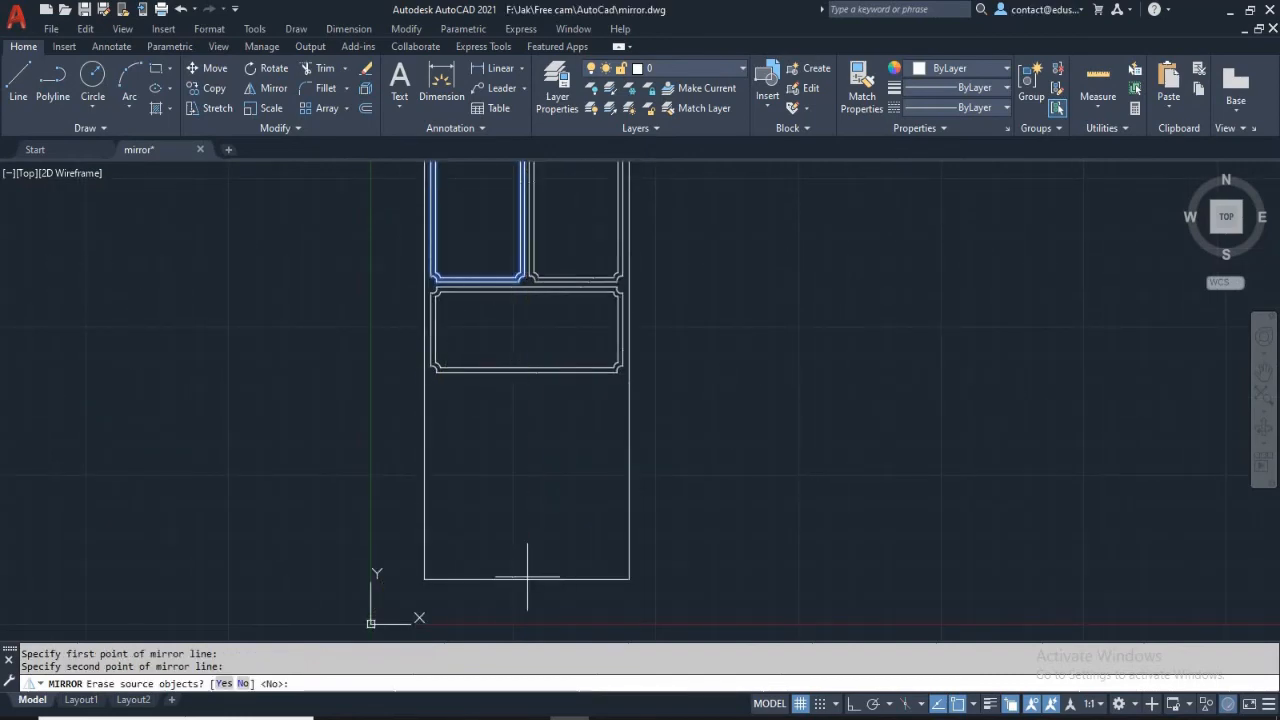
pyautogui.press('Return')
# Step: Mirror both upper upright panels, excluding the outline's top edge, across a horizontal line from the midpoint of the outline's right side, keeping the source panels
pyautogui.moveTo(637, 424)
pyautogui.mouseDown(button='middle')
pyautogui.moveTo(817, 534)
pyautogui.moveTo(826, 588)
pyautogui.mouseUp(button='middle')
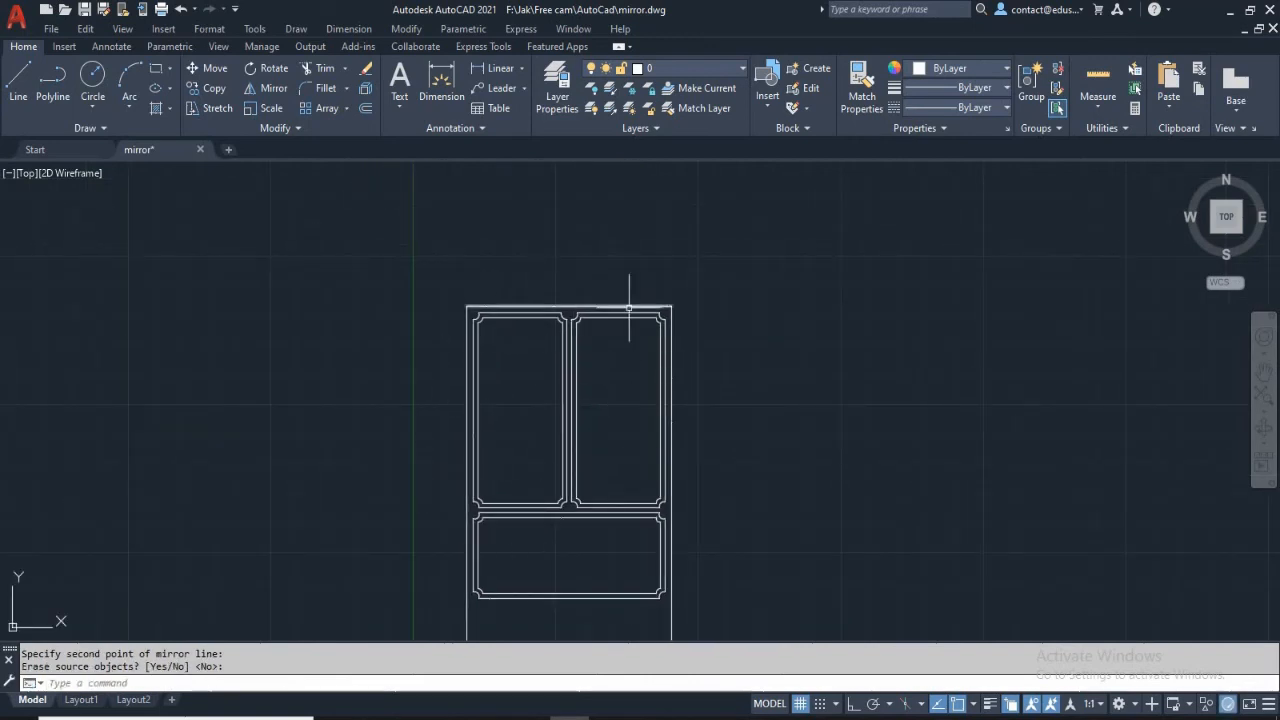
pyautogui.moveTo(583, 429); pyautogui.dragTo(608, 246, button='middle')
pyautogui.scroll(-2, 568, 576)
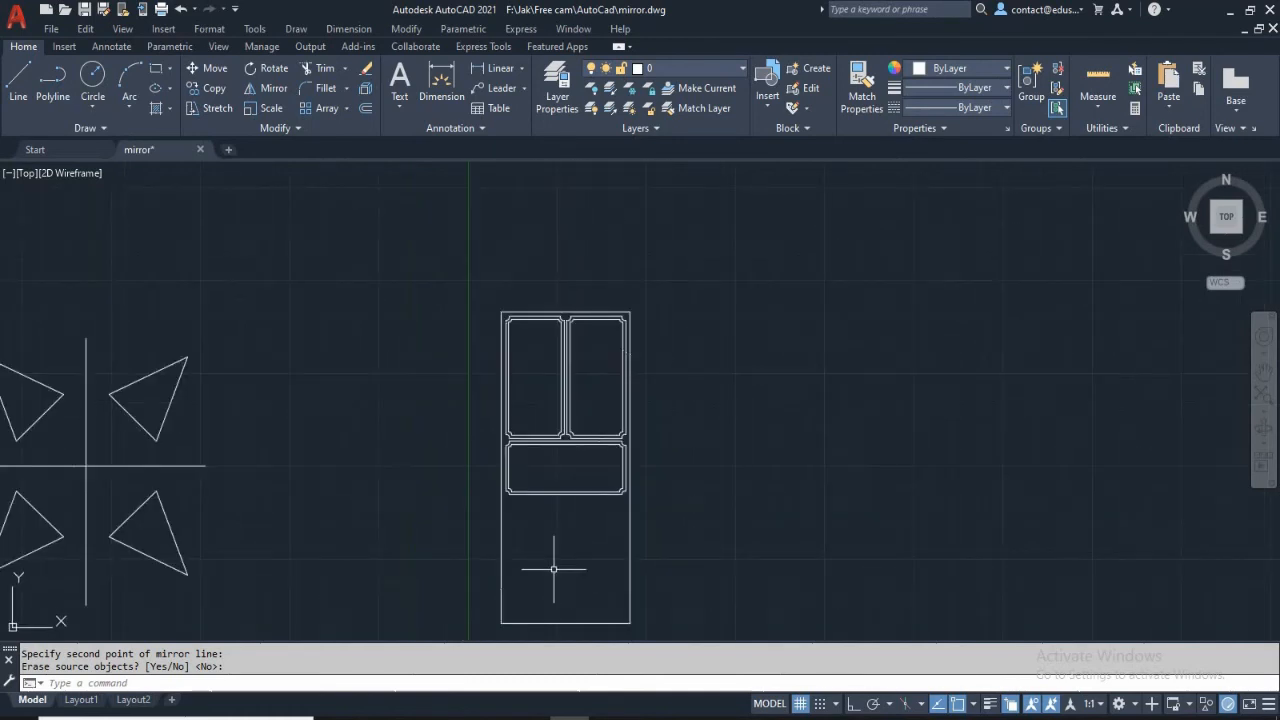
pyautogui.click(263, 90)
pyautogui.click(460, 271)
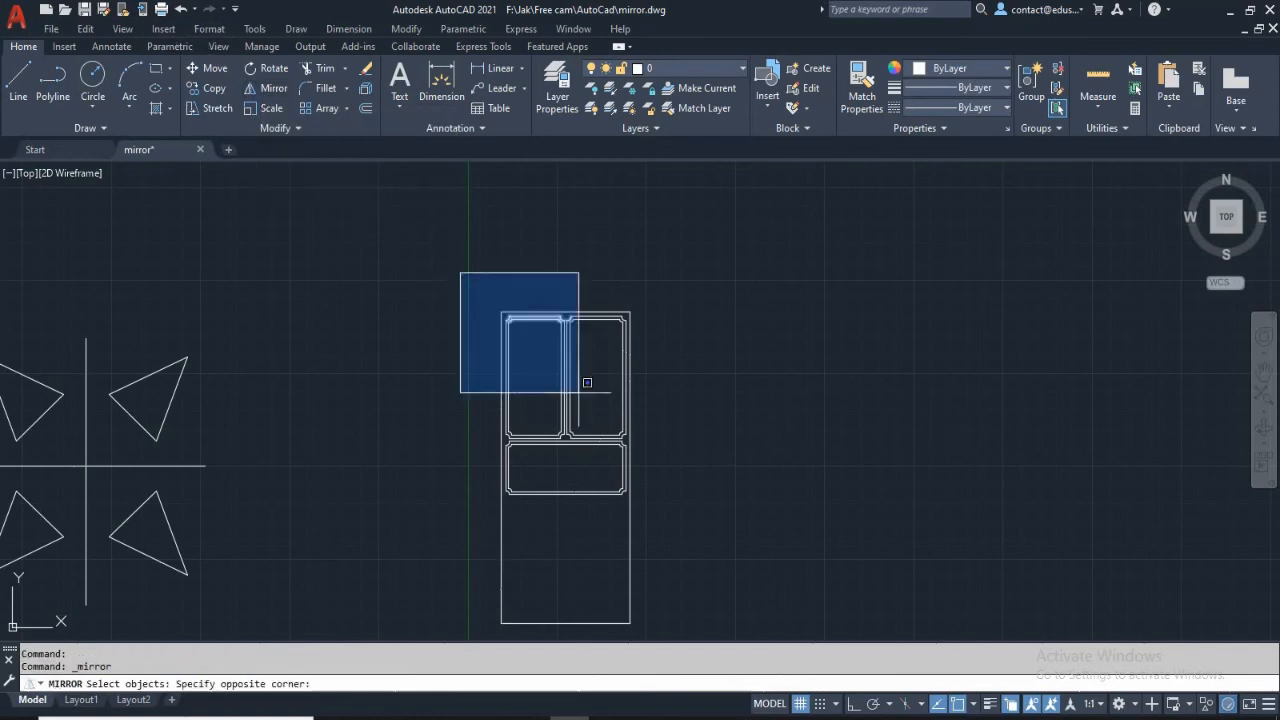
pyautogui.scroll(3, 640, 437)
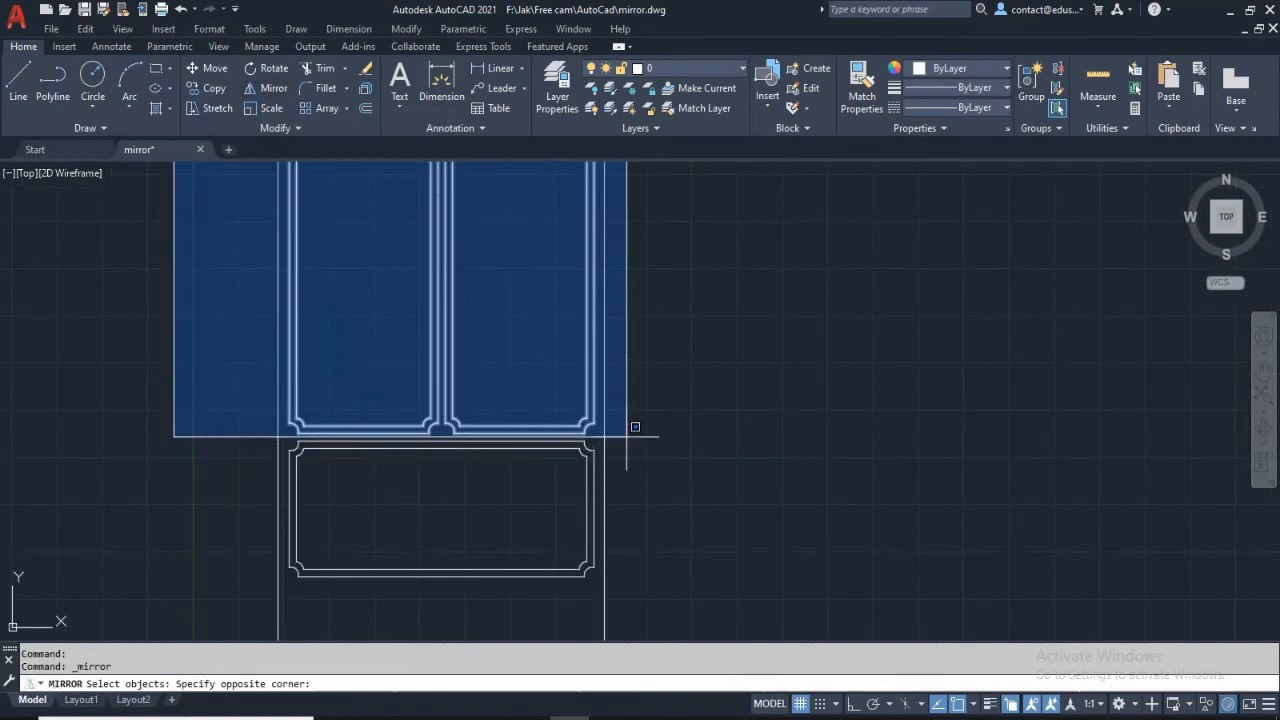
pyautogui.click(622, 436)
pyautogui.moveTo(751, 366); pyautogui.dragTo(820, 532, button='middle')
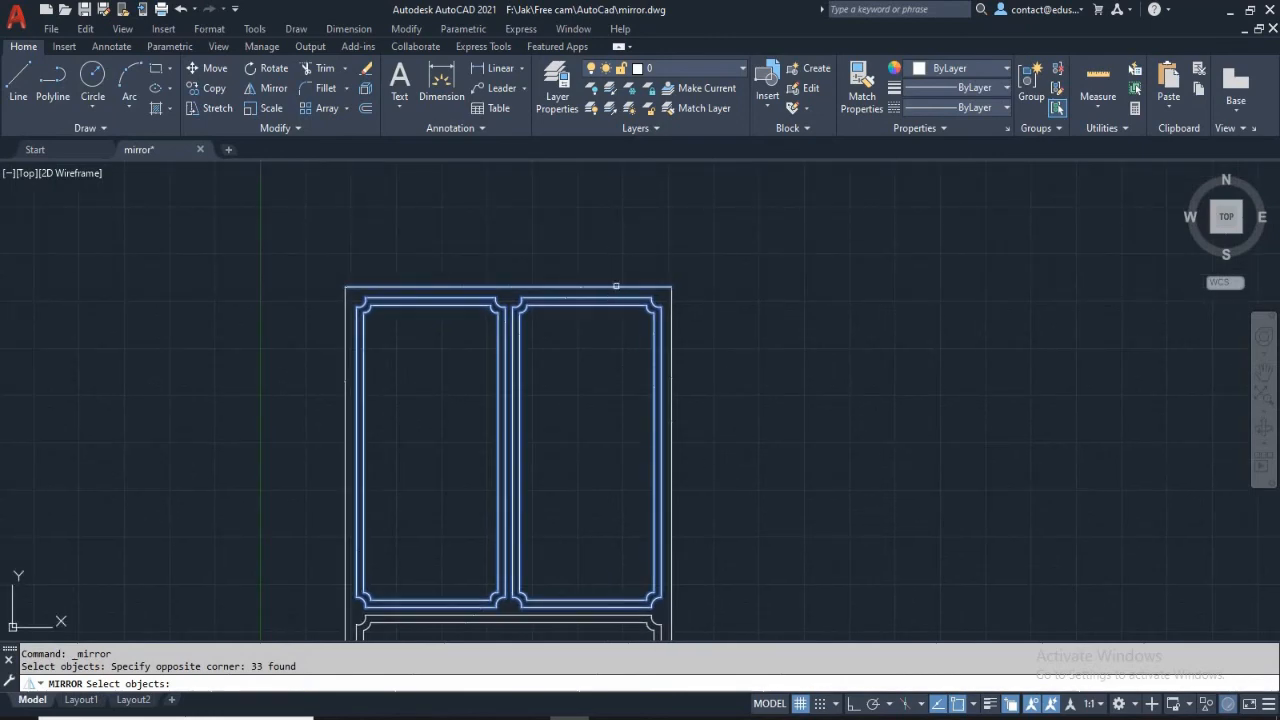
pyautogui.keyDown('shift'); pyautogui.click(616, 286); pyautogui.keyUp('shift')
pyautogui.moveTo(836, 502); pyautogui.dragTo(877, 411, button='middle')
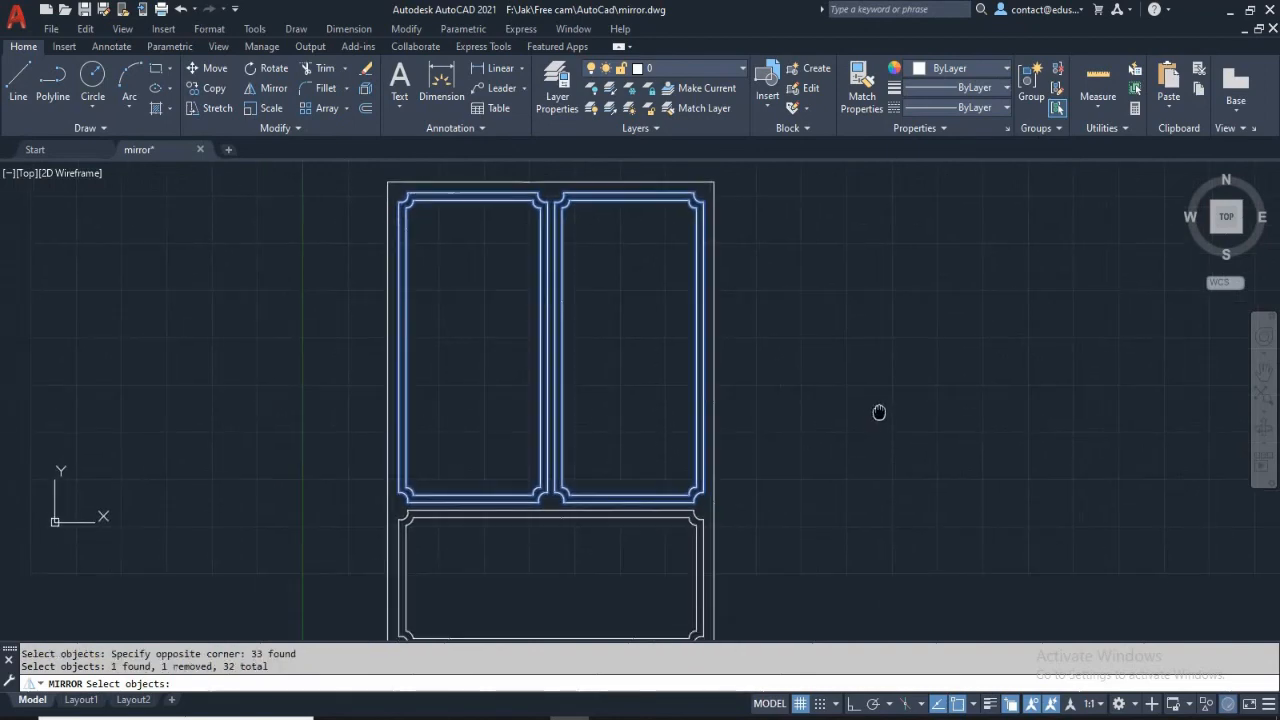
pyautogui.moveTo(604, 354); pyautogui.dragTo(597, 377, button='middle')
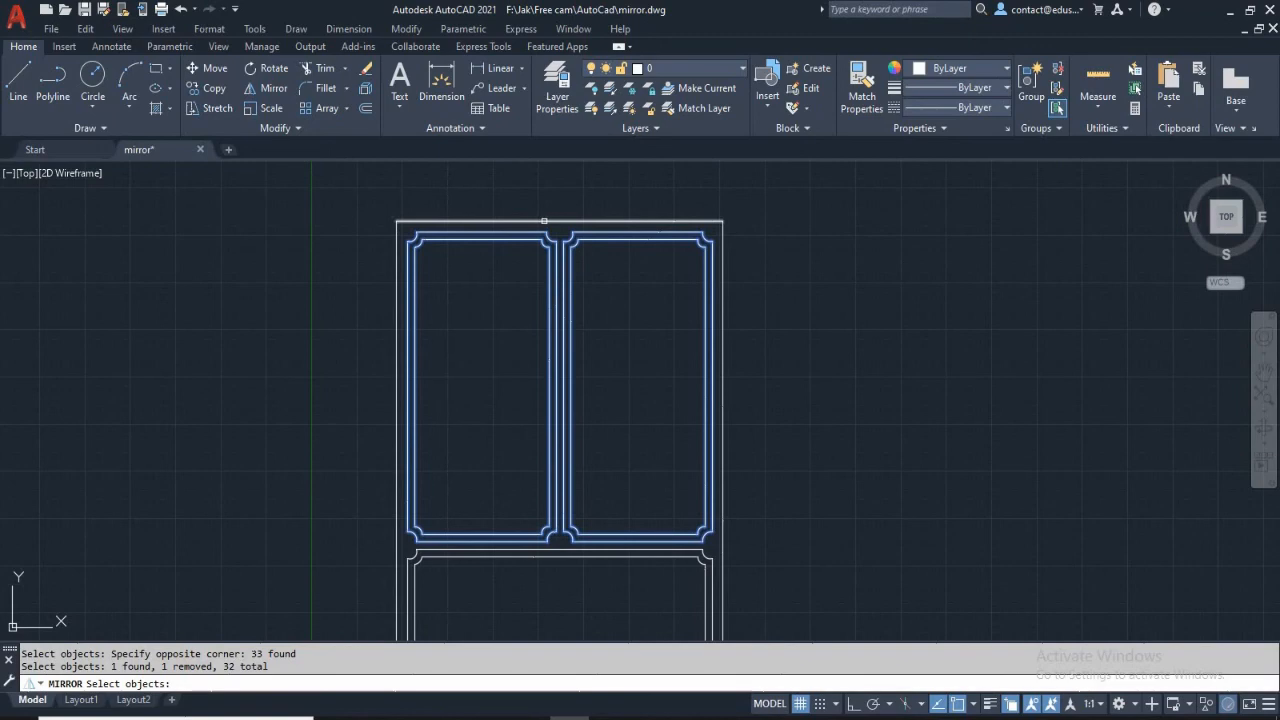
pyautogui.press('Return')
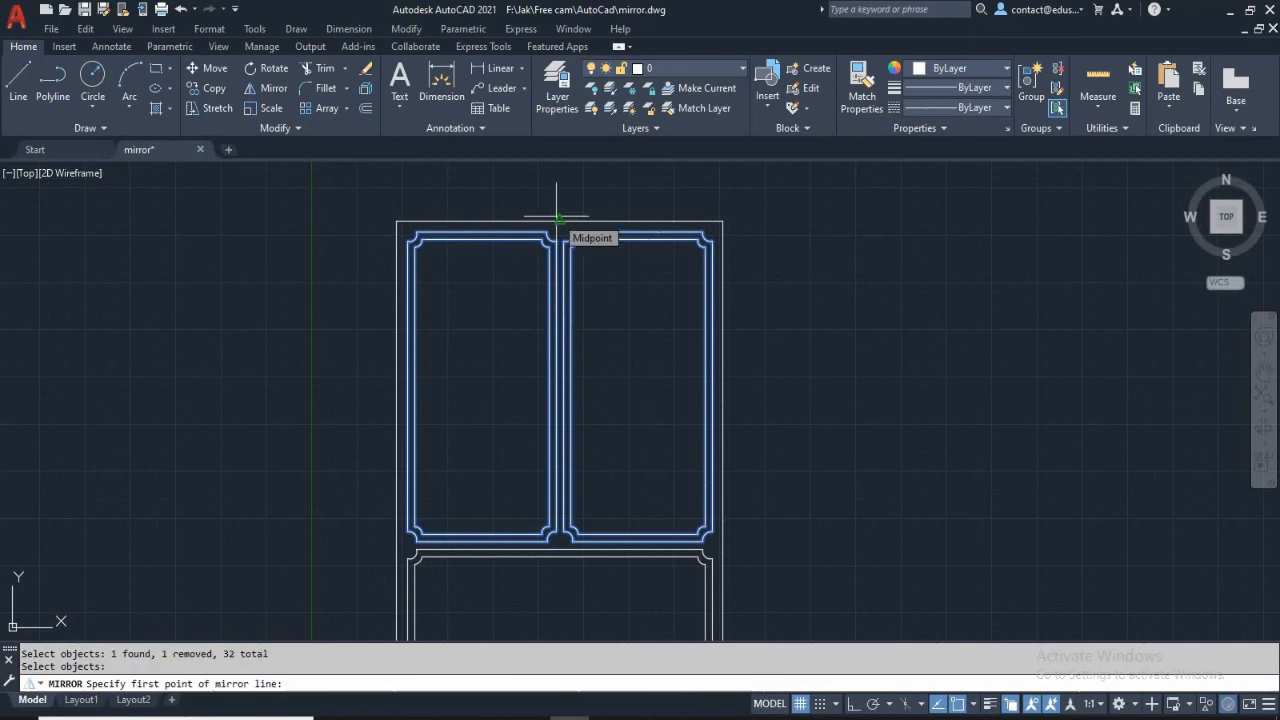
pyautogui.moveTo(779, 566); pyautogui.dragTo(737, 423, button='middle')
pyautogui.scroll(-4, 750, 435)
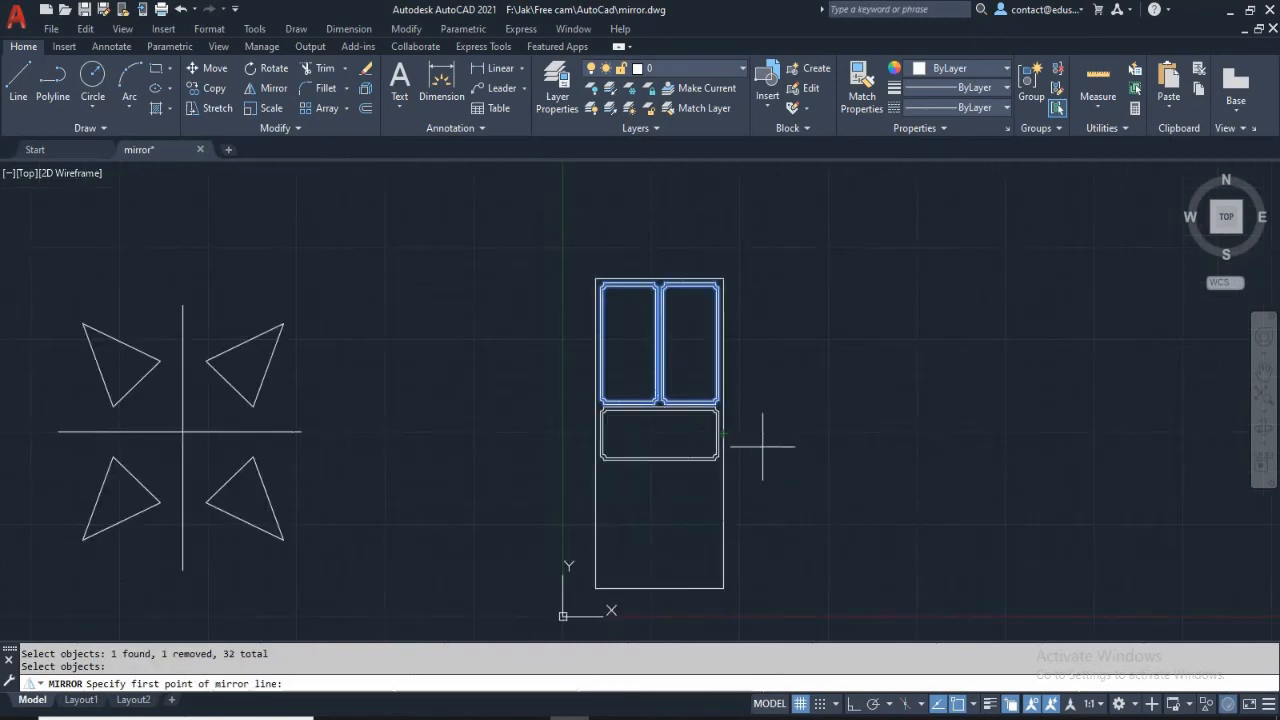
pyautogui.click(722, 433)
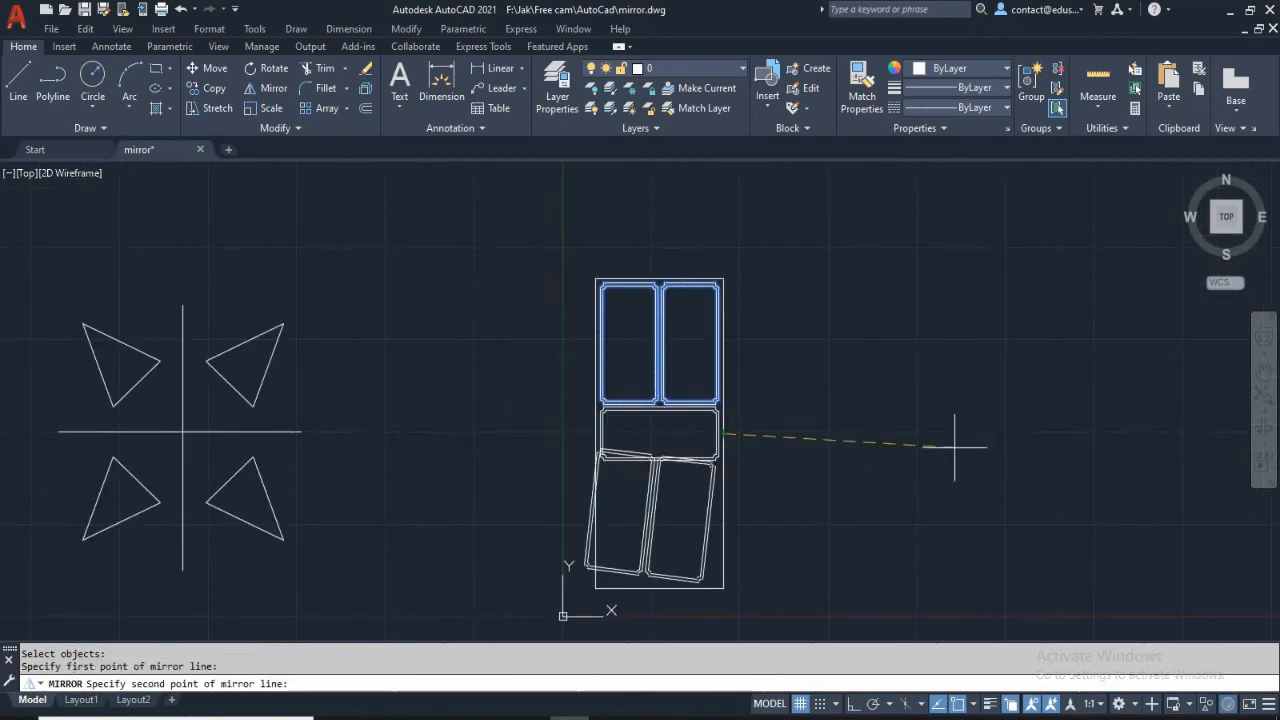
pyautogui.click(1042, 433)
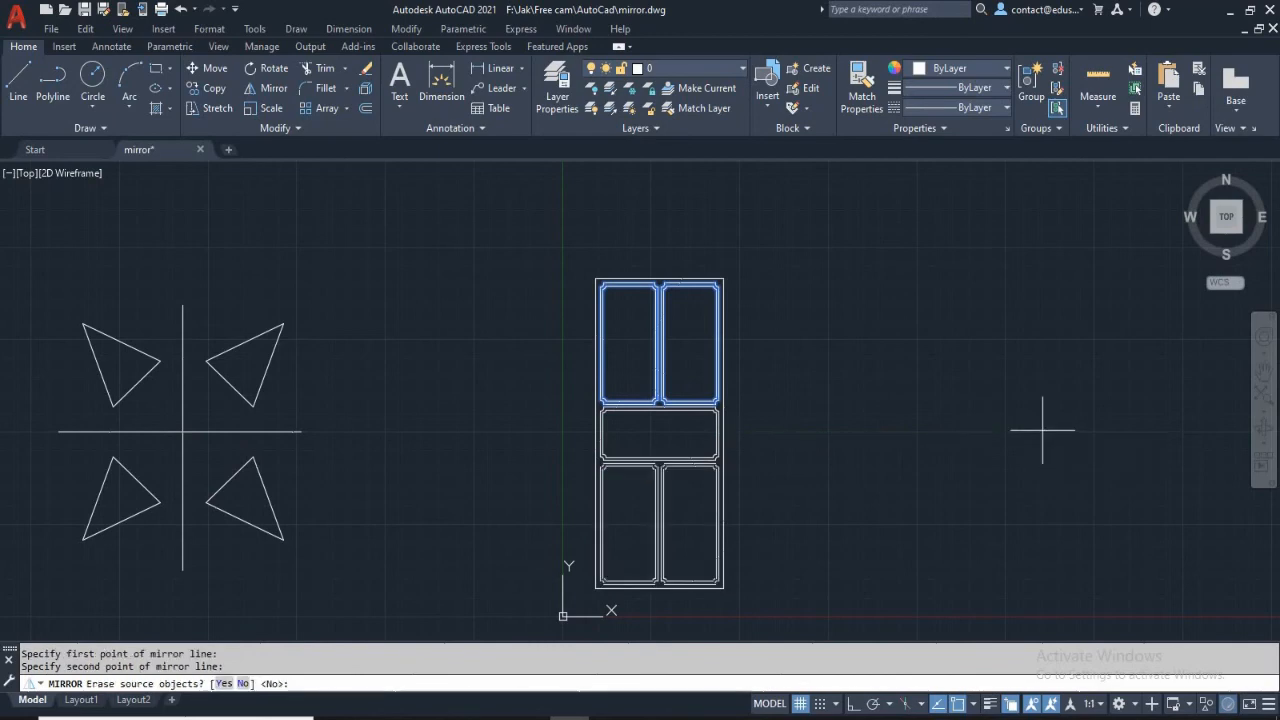
pyautogui.press('Return')
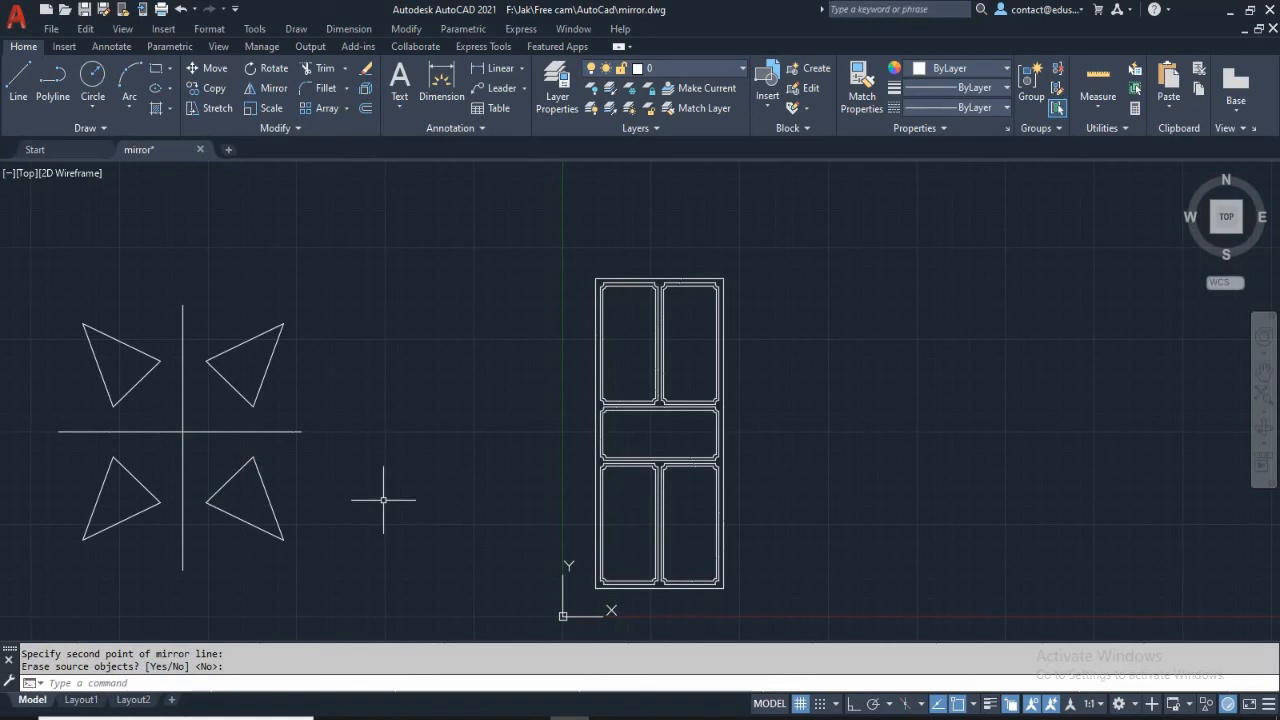
pyautogui.moveTo(363, 509); pyautogui.dragTo(493, 506, button='middle')
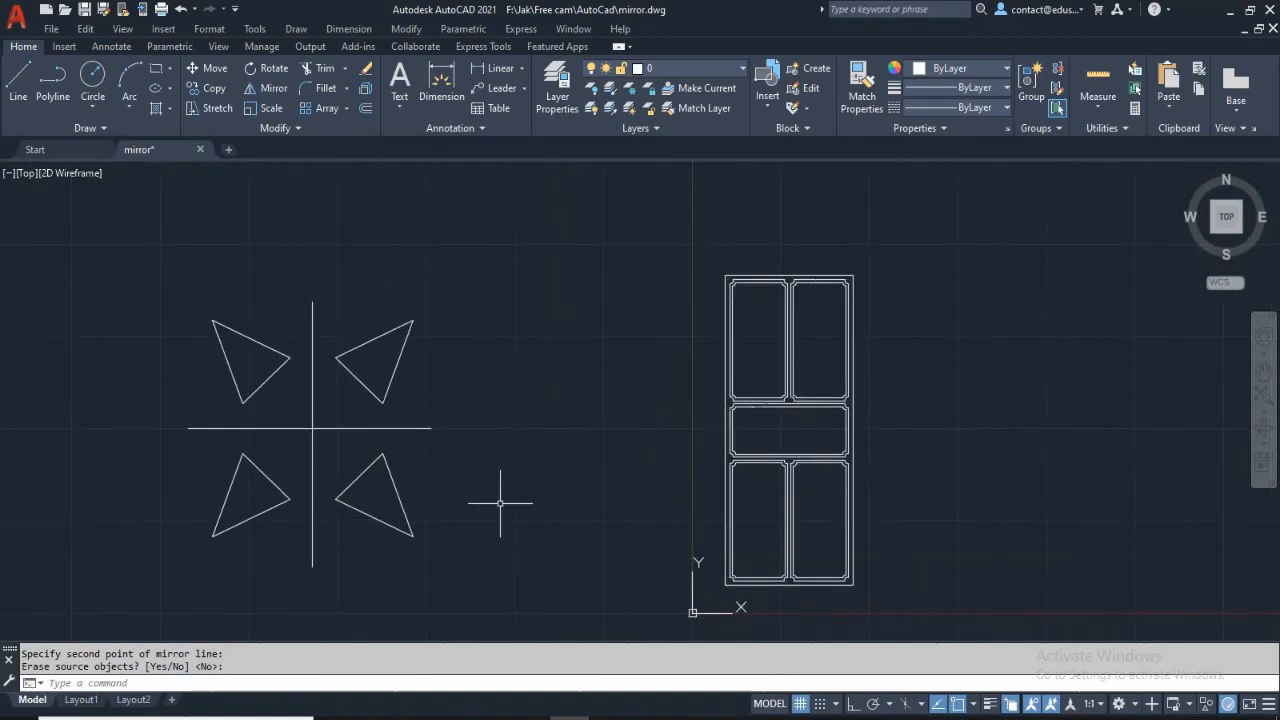